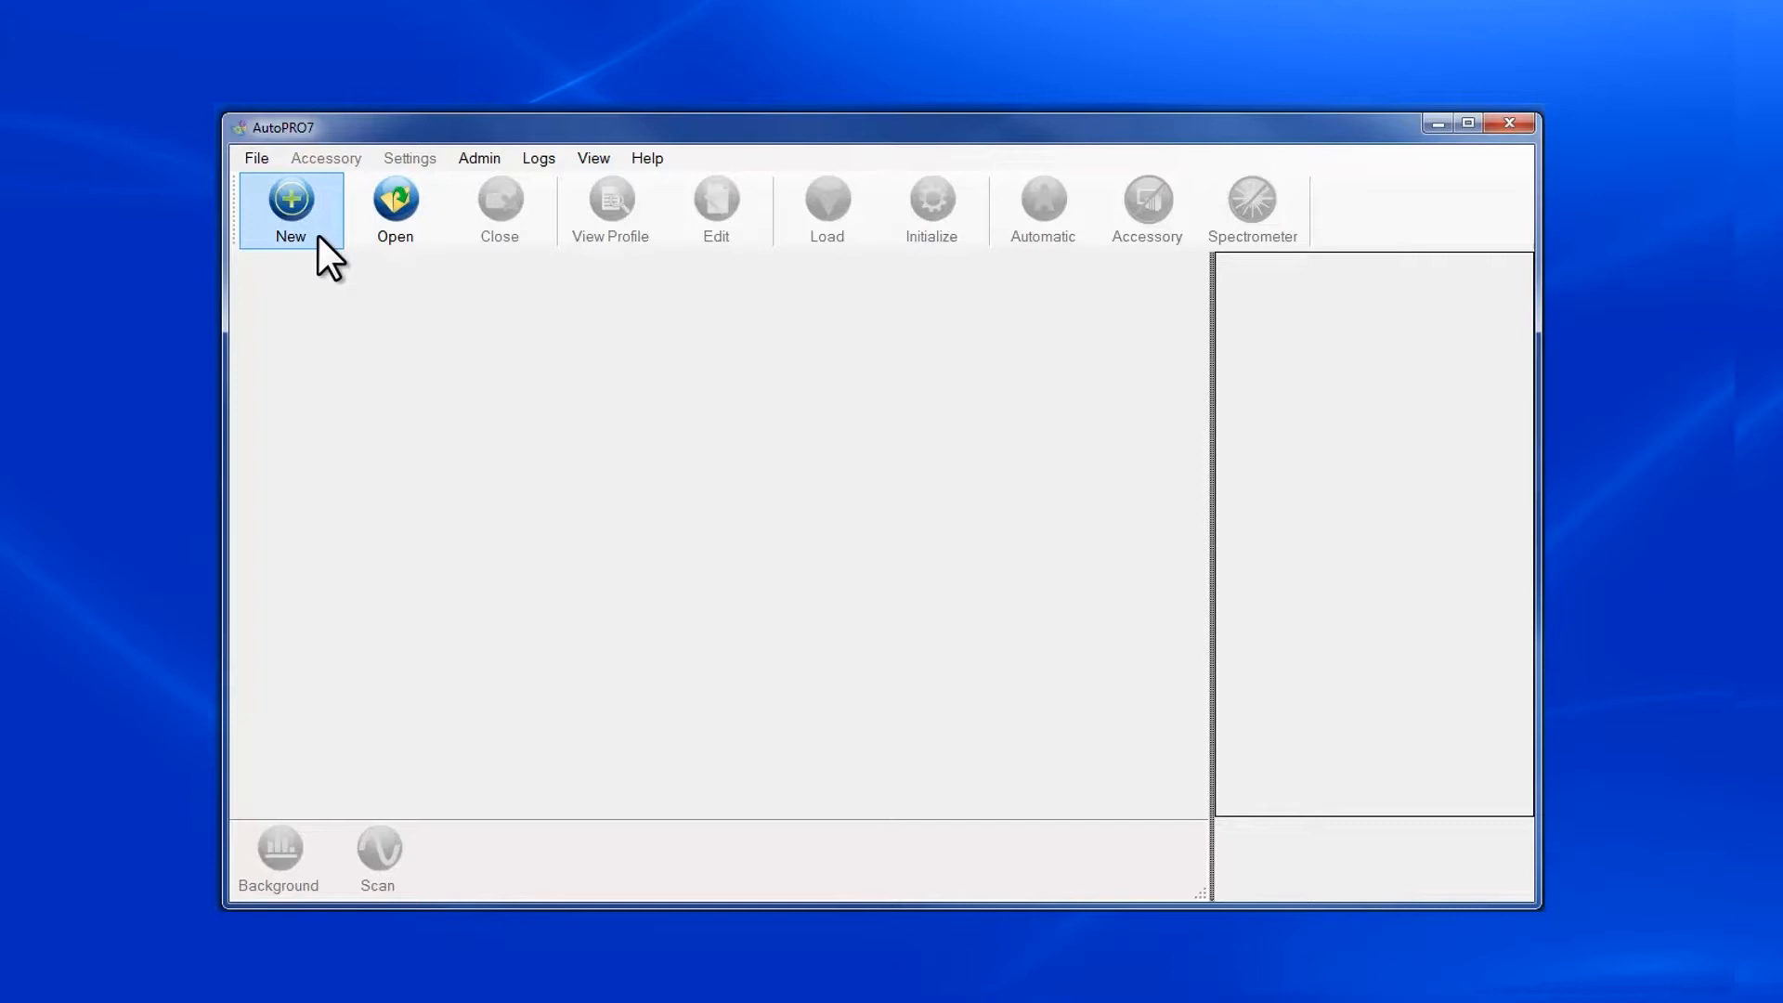
# Create a new profile named MappingABC for the MappIR (LegacyStepper) accessory.
pyautogui.click(299, 204)
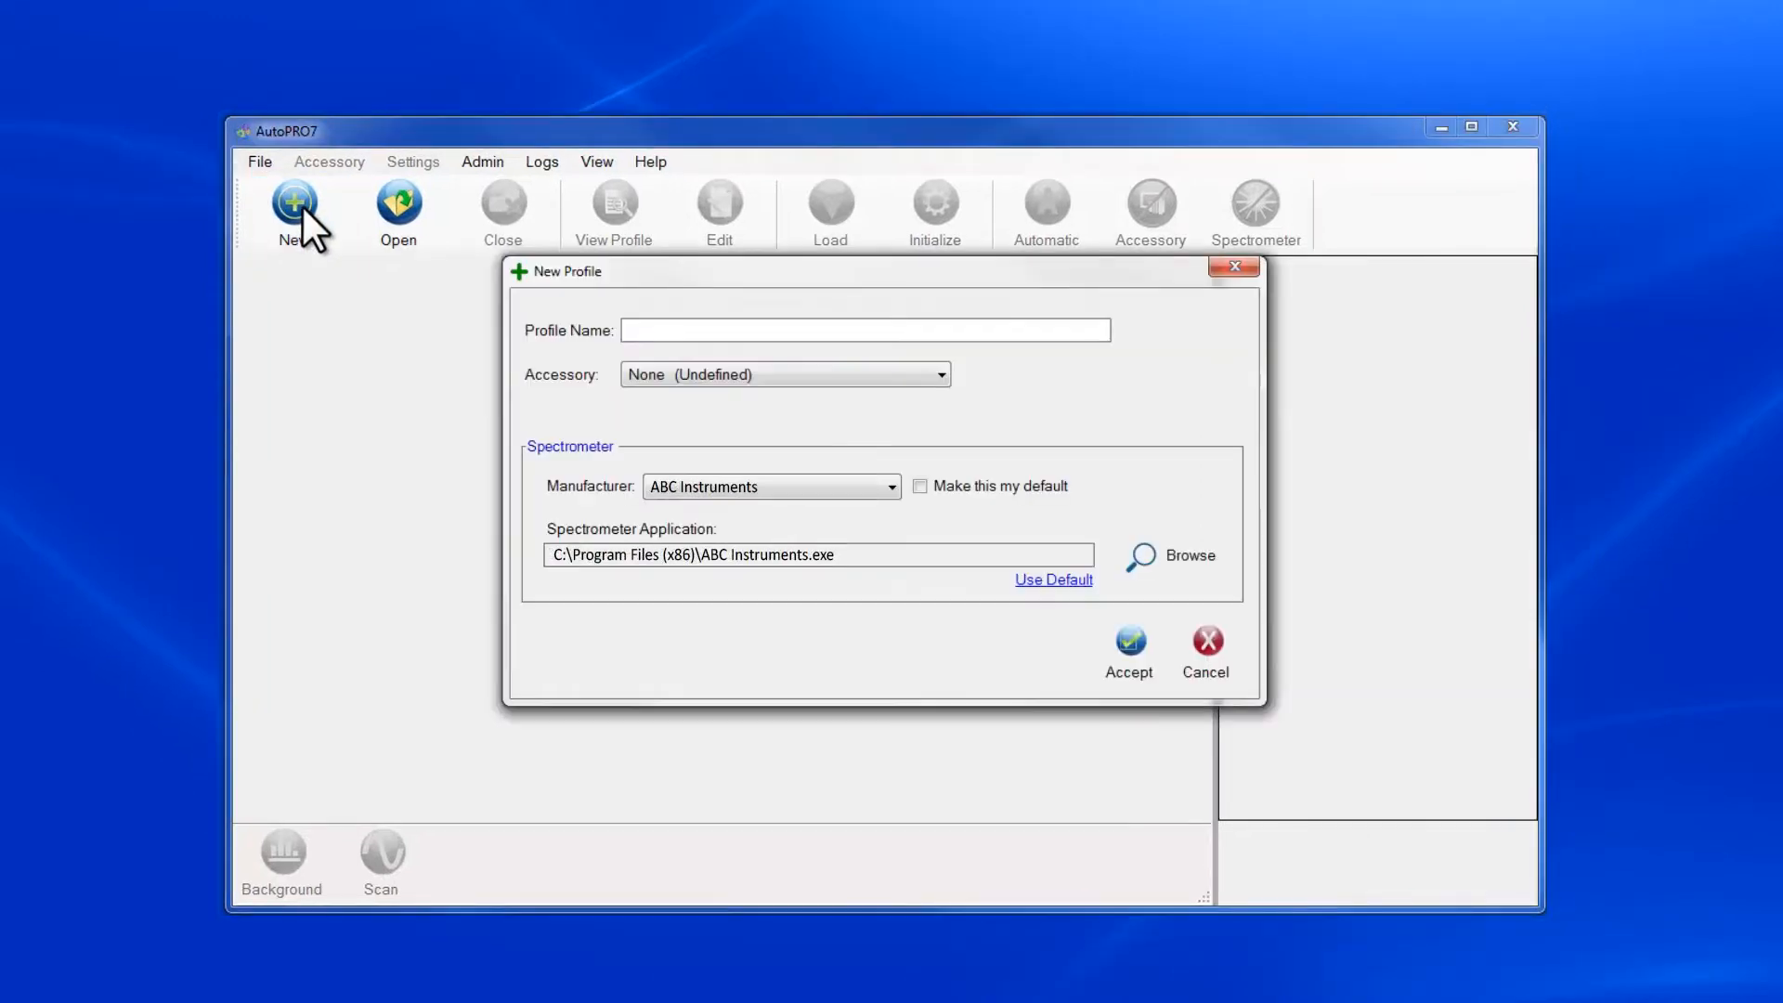
pyautogui.write('MappingABC')
pyautogui.click(940, 377)
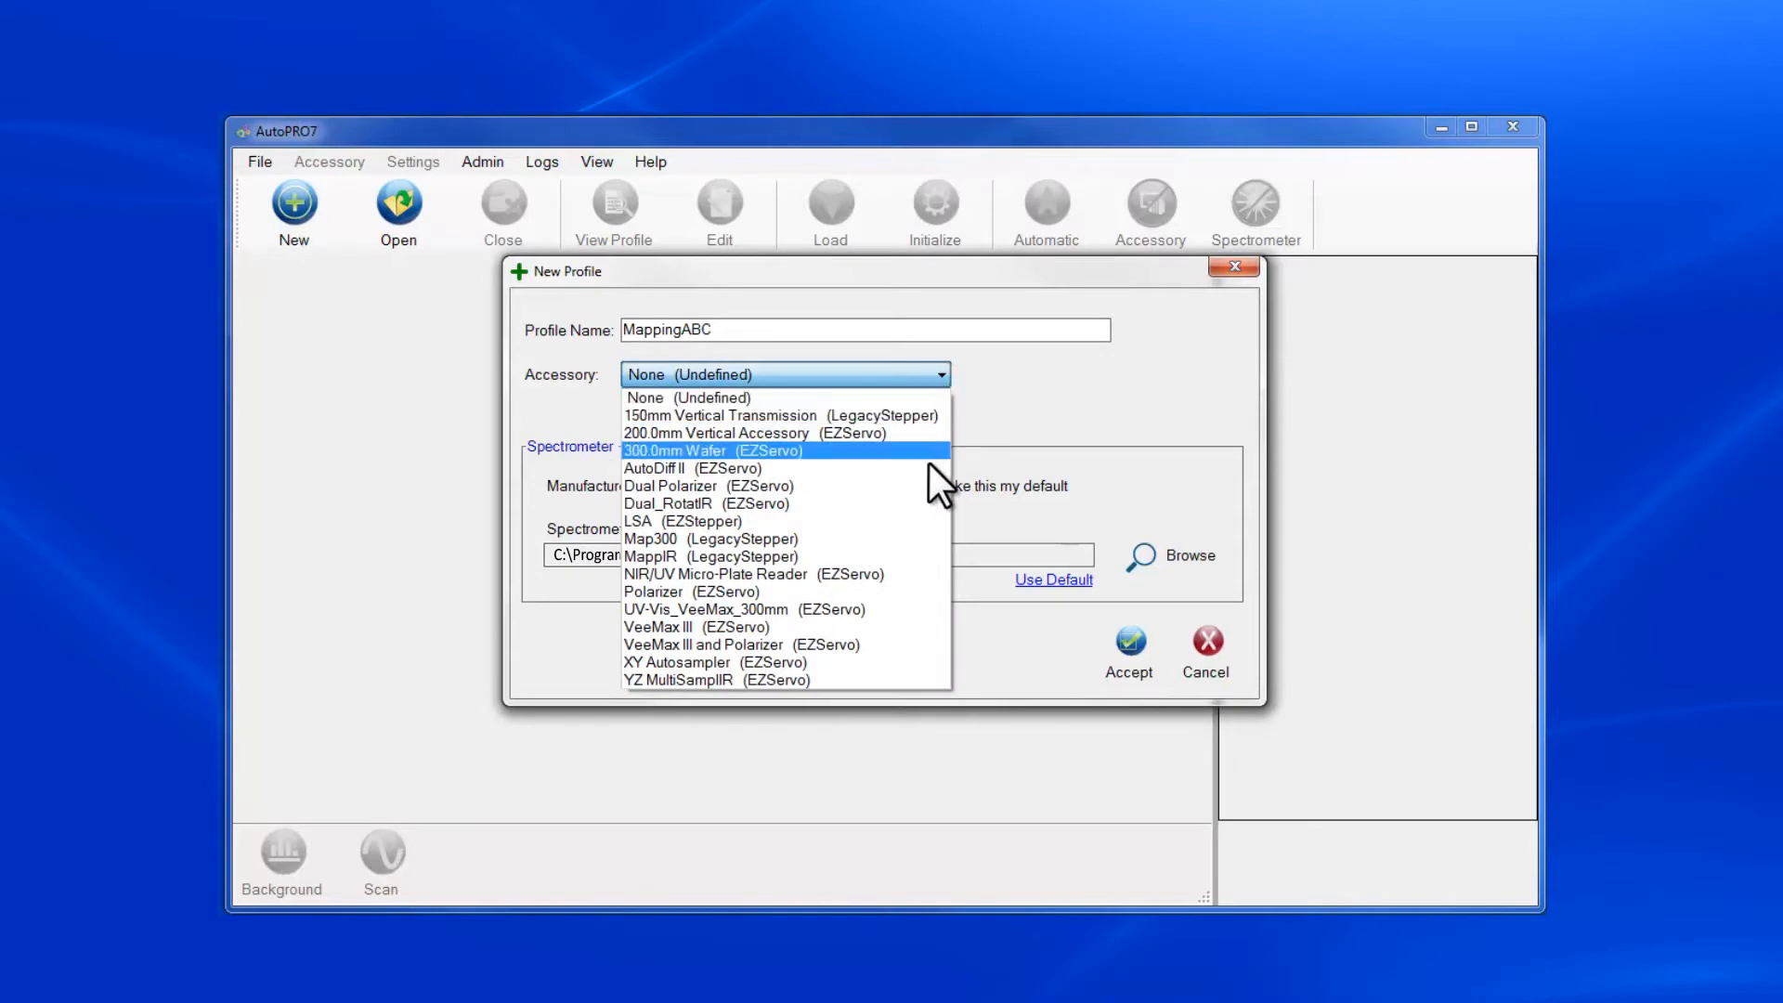
pyautogui.click(910, 561)
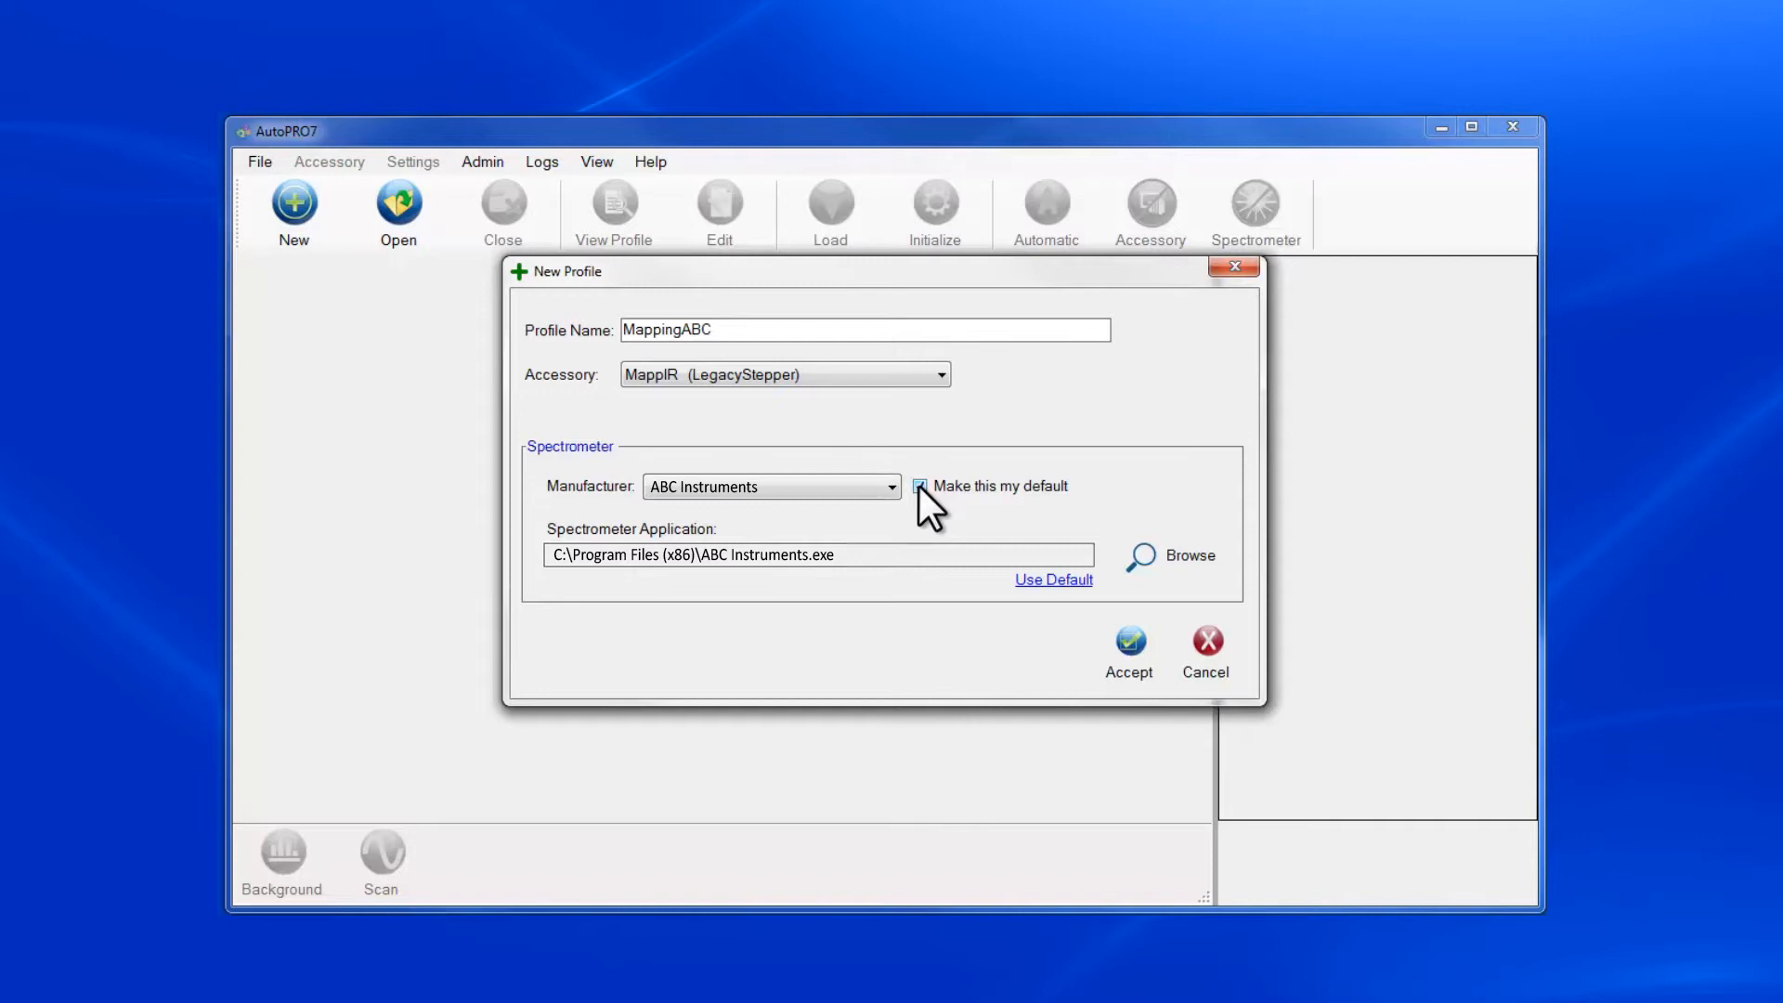
pyautogui.click(1131, 641)
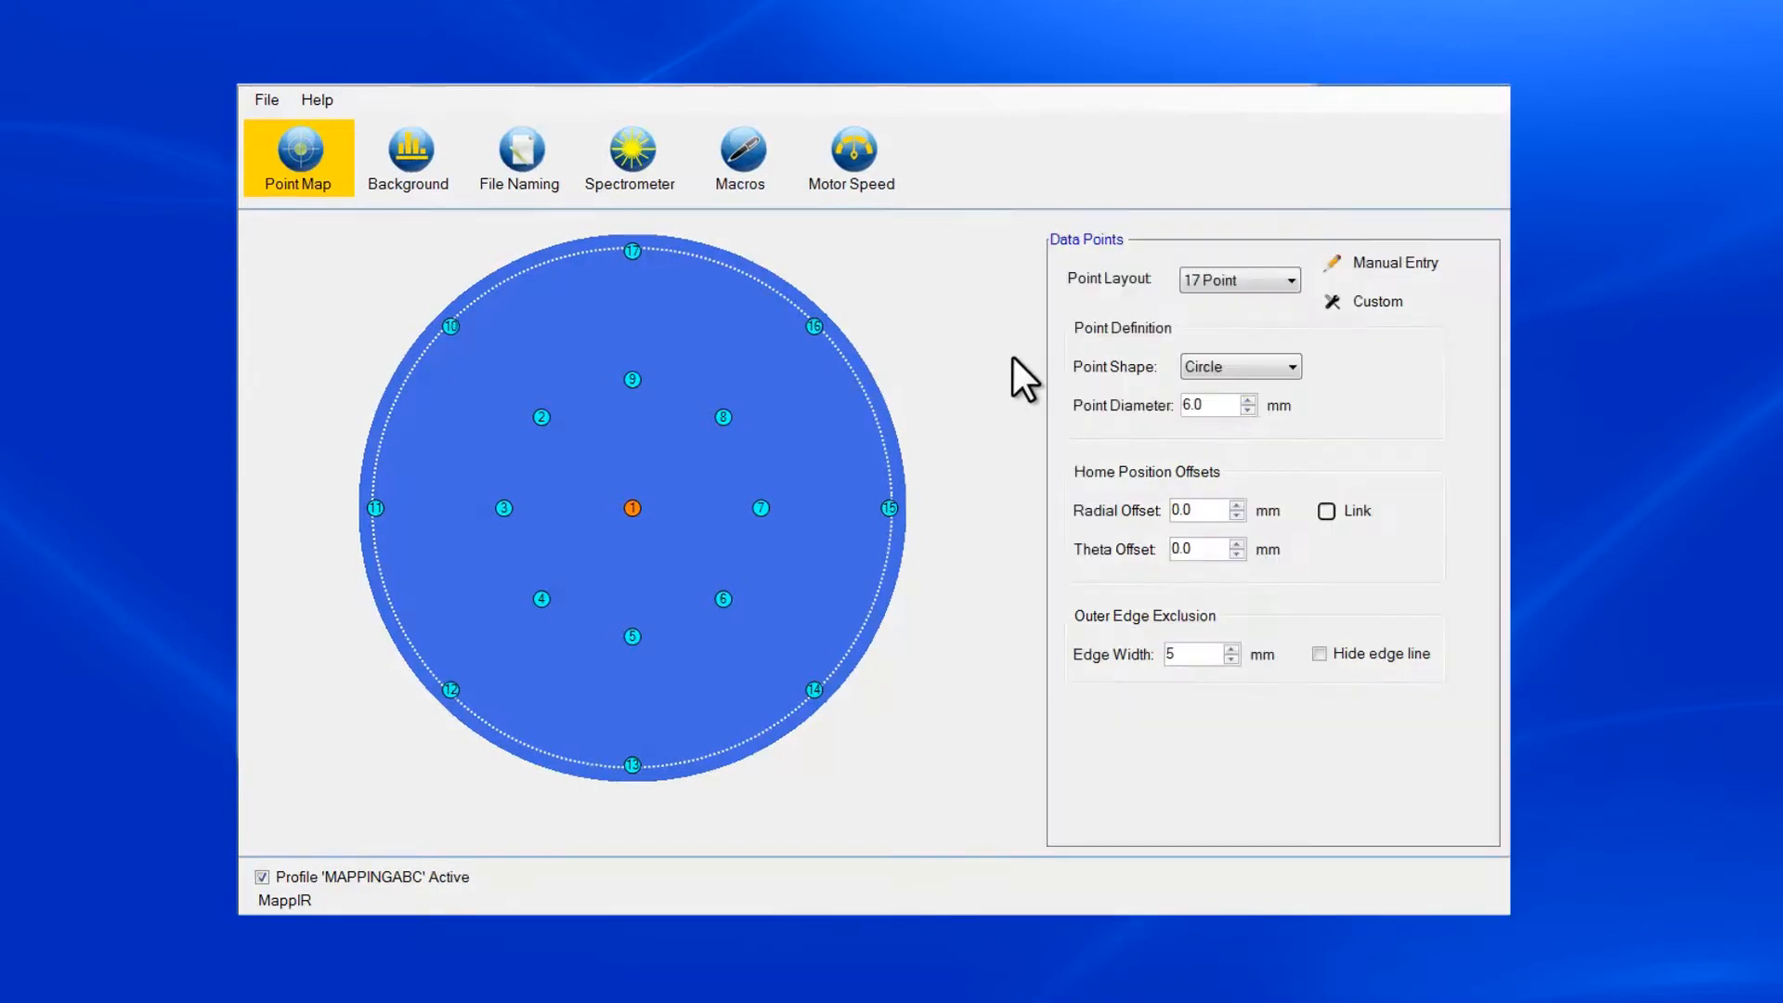
# Try the 5 Point, 9 Point and 17 Point layouts on the wafer point map.
pyautogui.click(1287, 281)
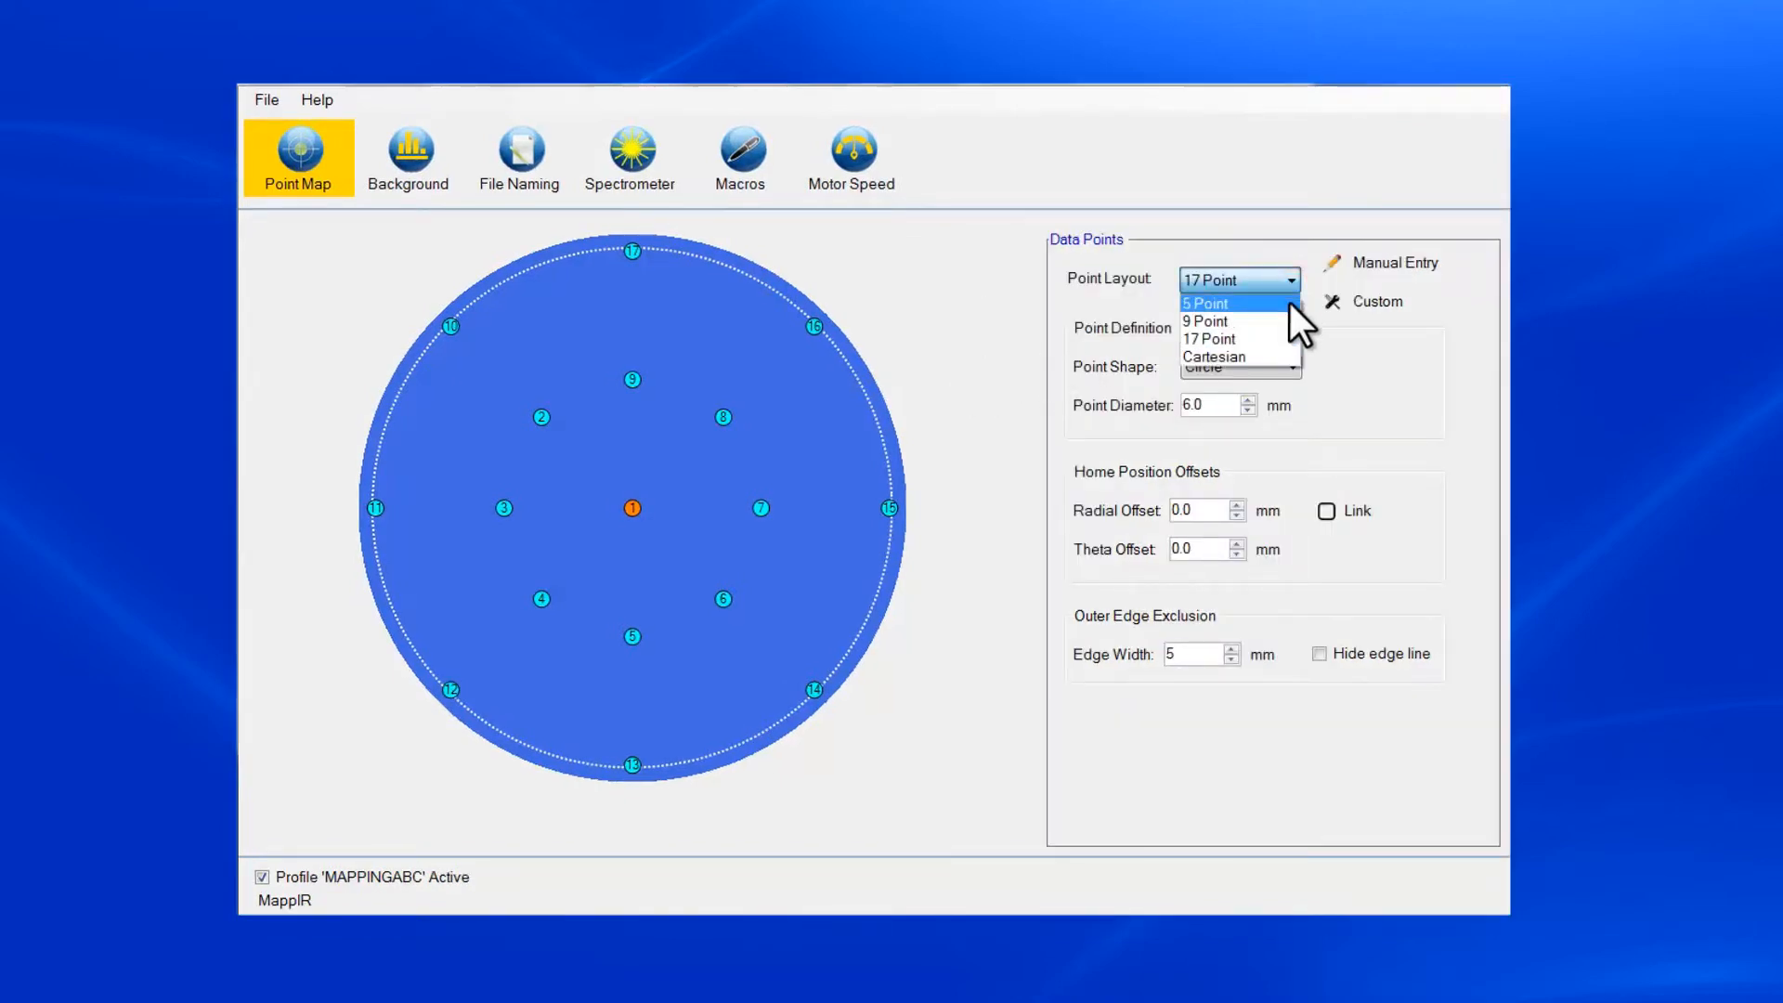
pyautogui.click(1289, 305)
pyautogui.click(1290, 282)
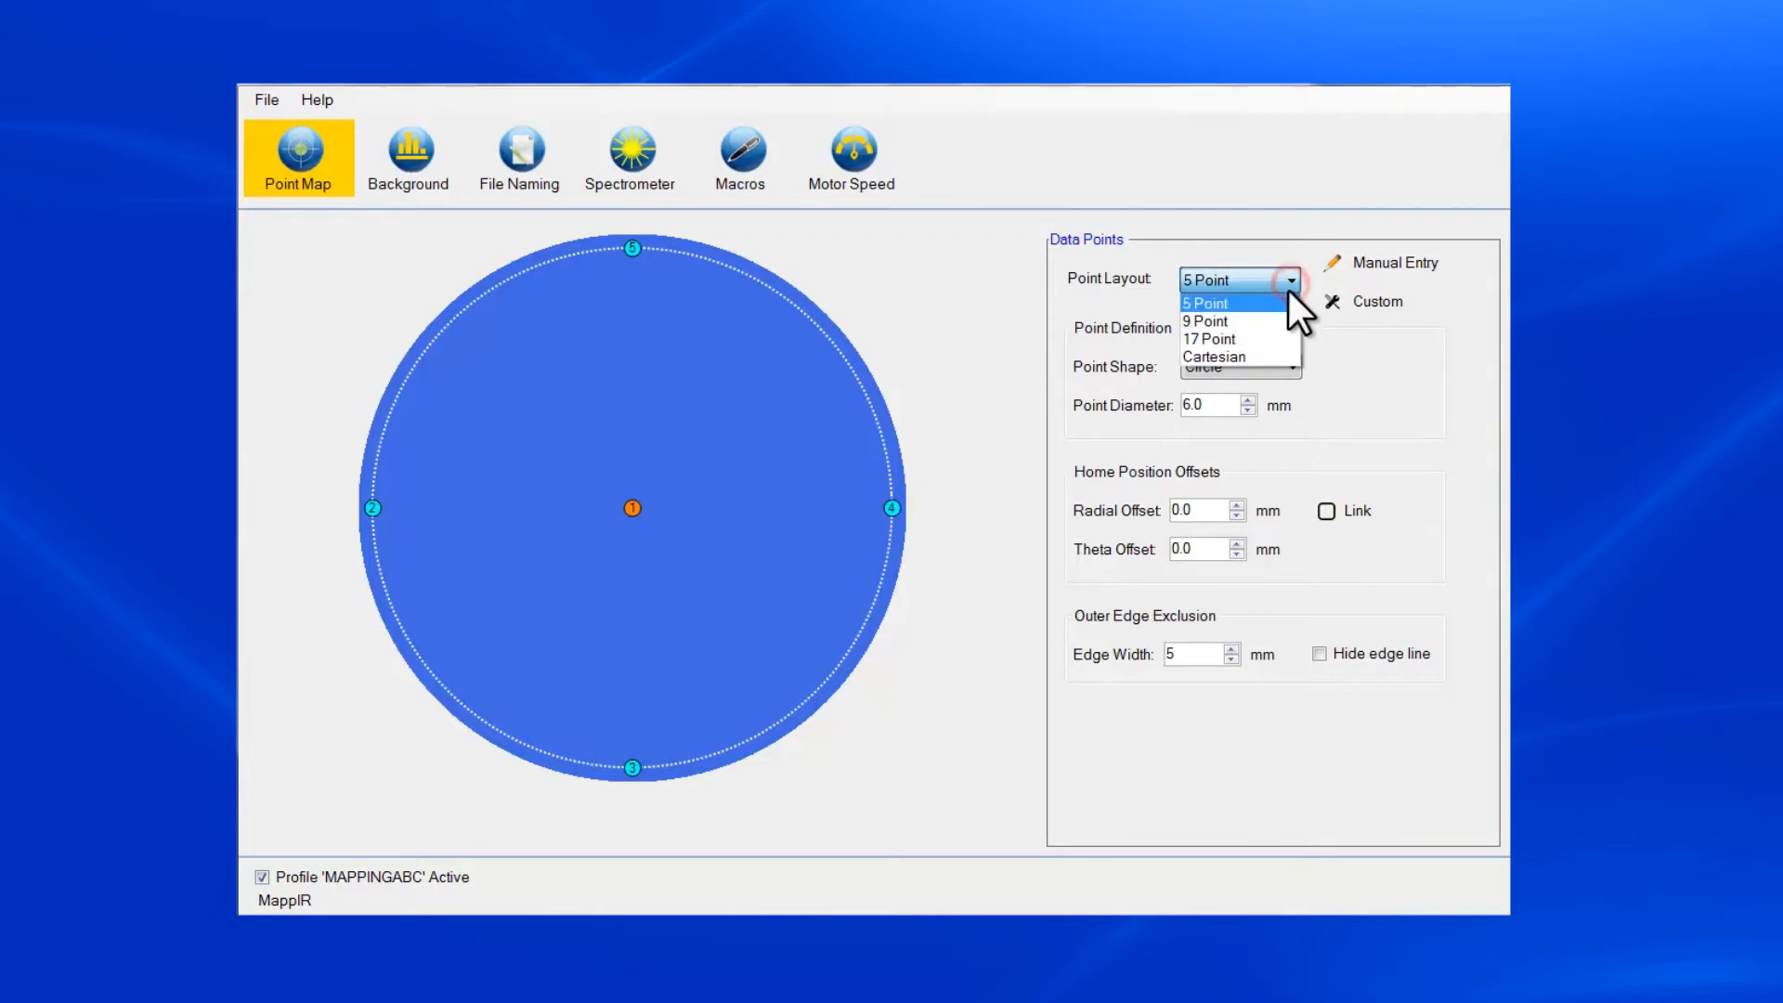
pyautogui.click(1286, 321)
pyautogui.click(1290, 278)
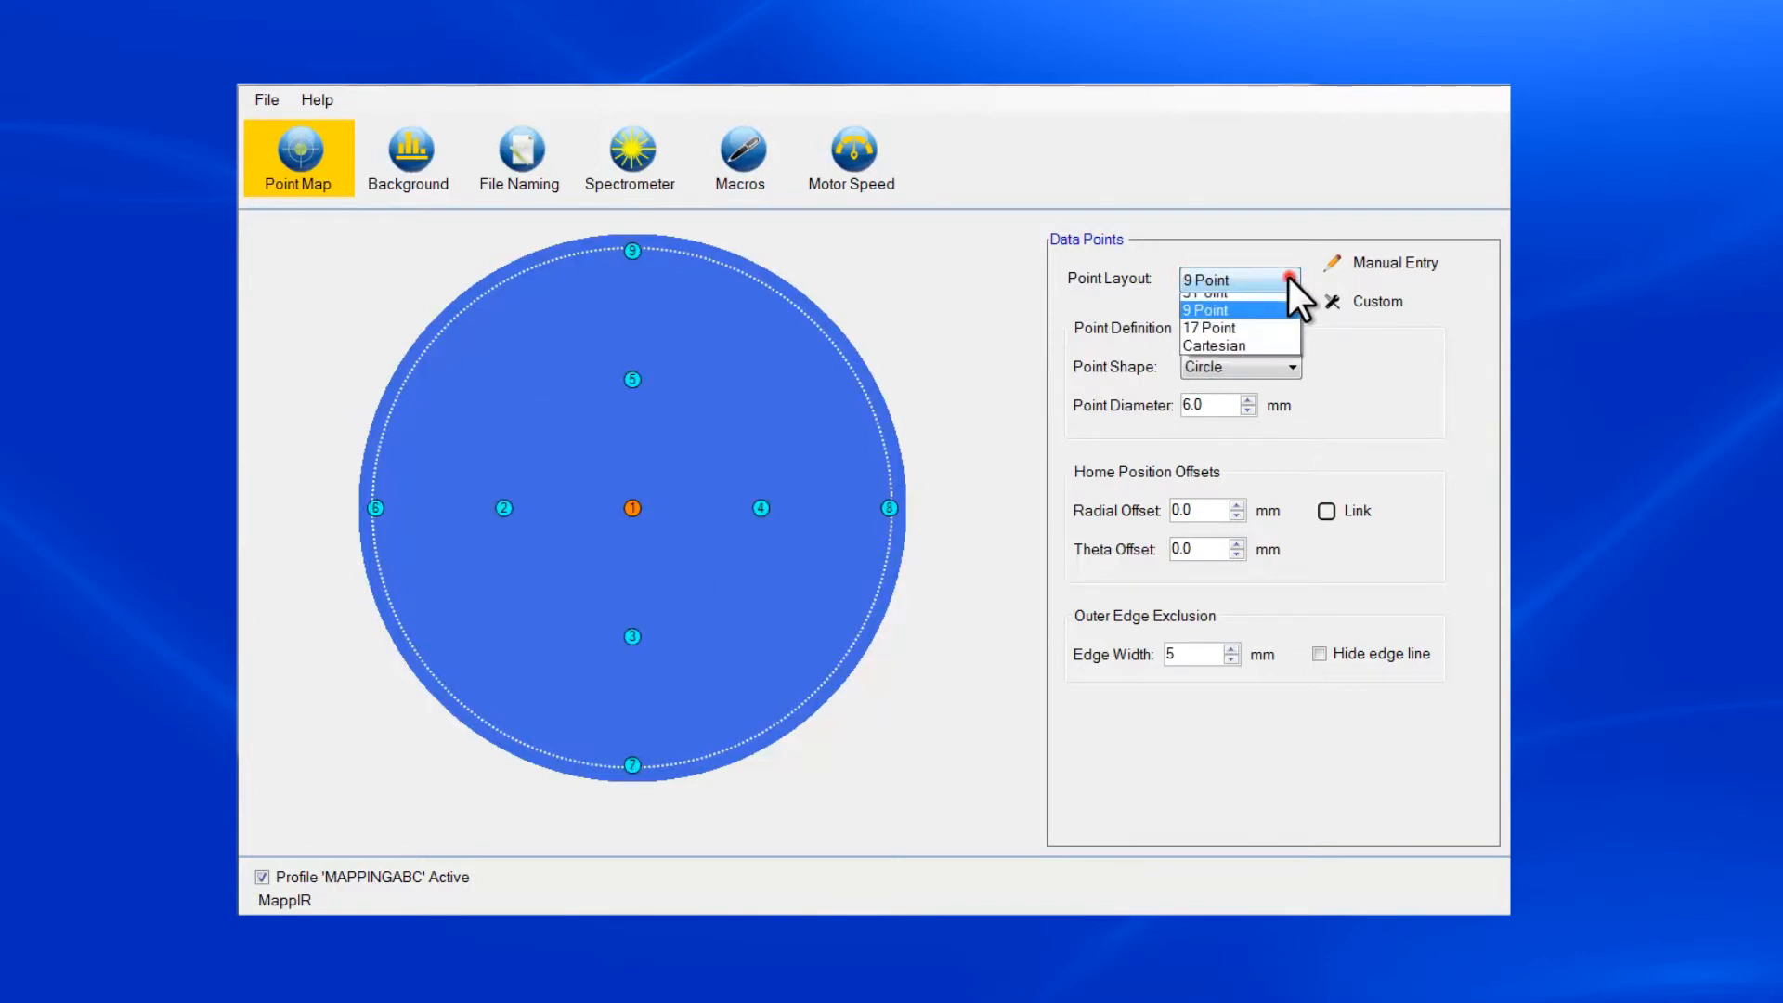
pyautogui.click(1286, 333)
# Set the point layout to Cartesian and customize its XY pattern to 10 X steps and 10 Y steps.
pyautogui.click(1290, 277)
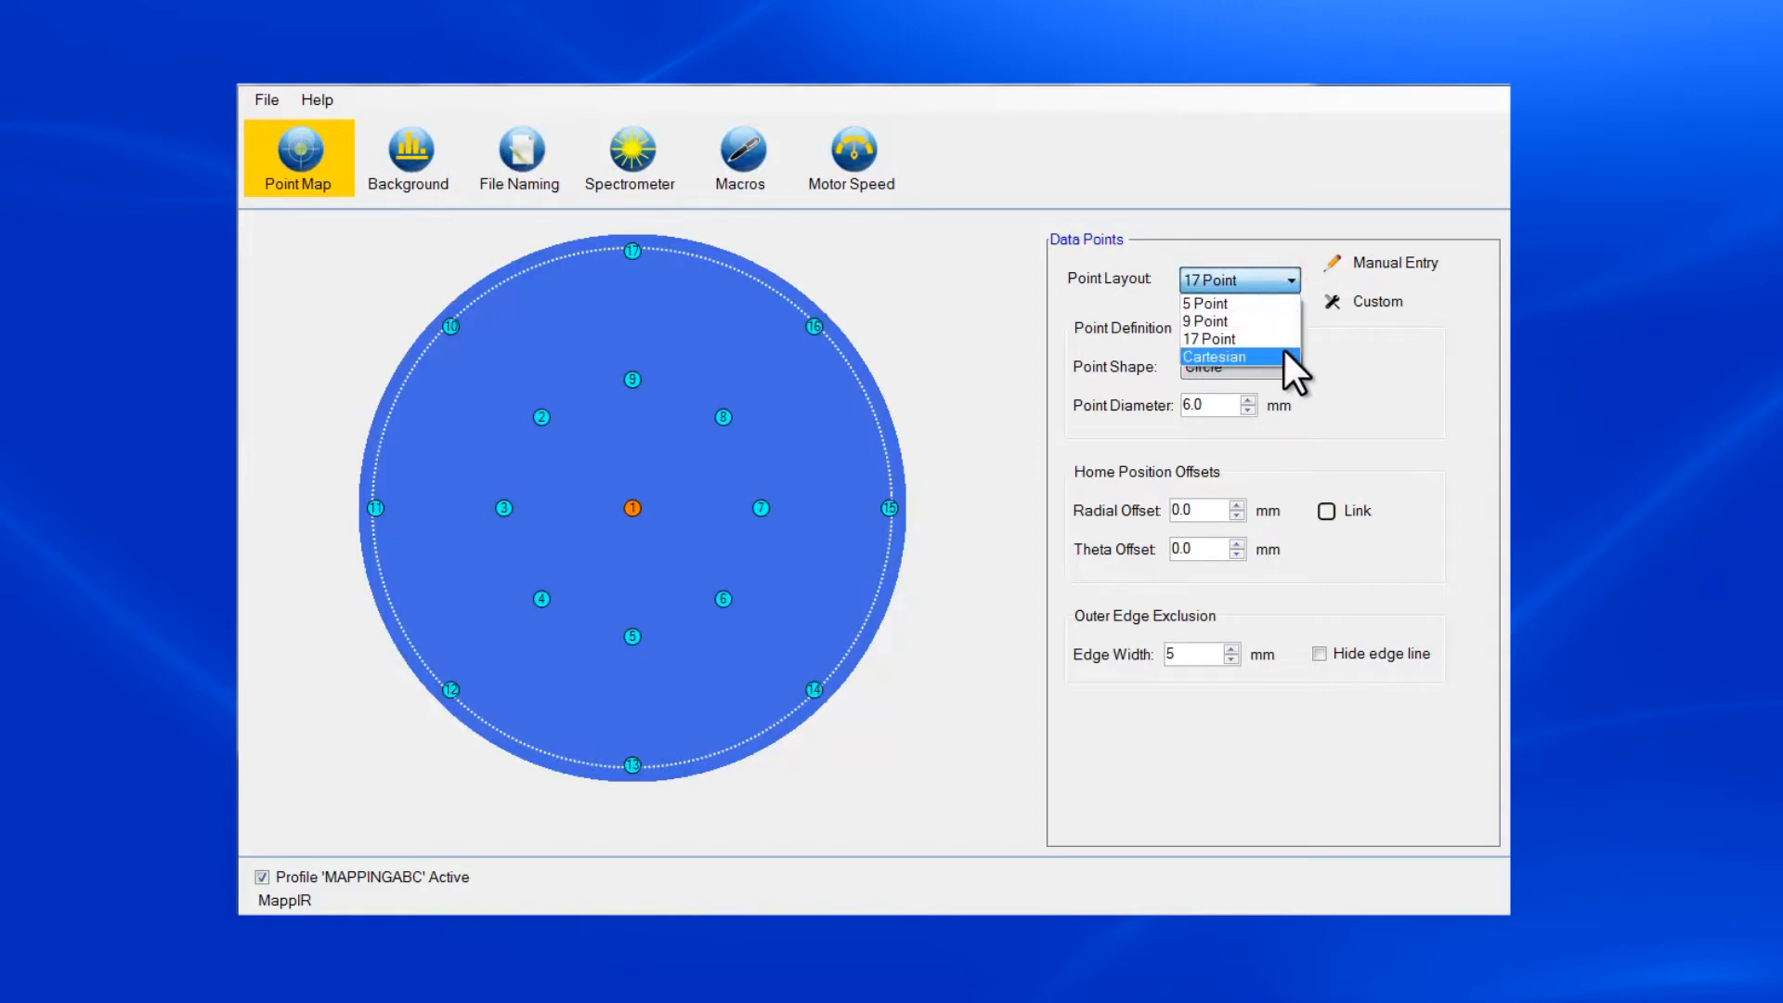
pyautogui.click(1285, 353)
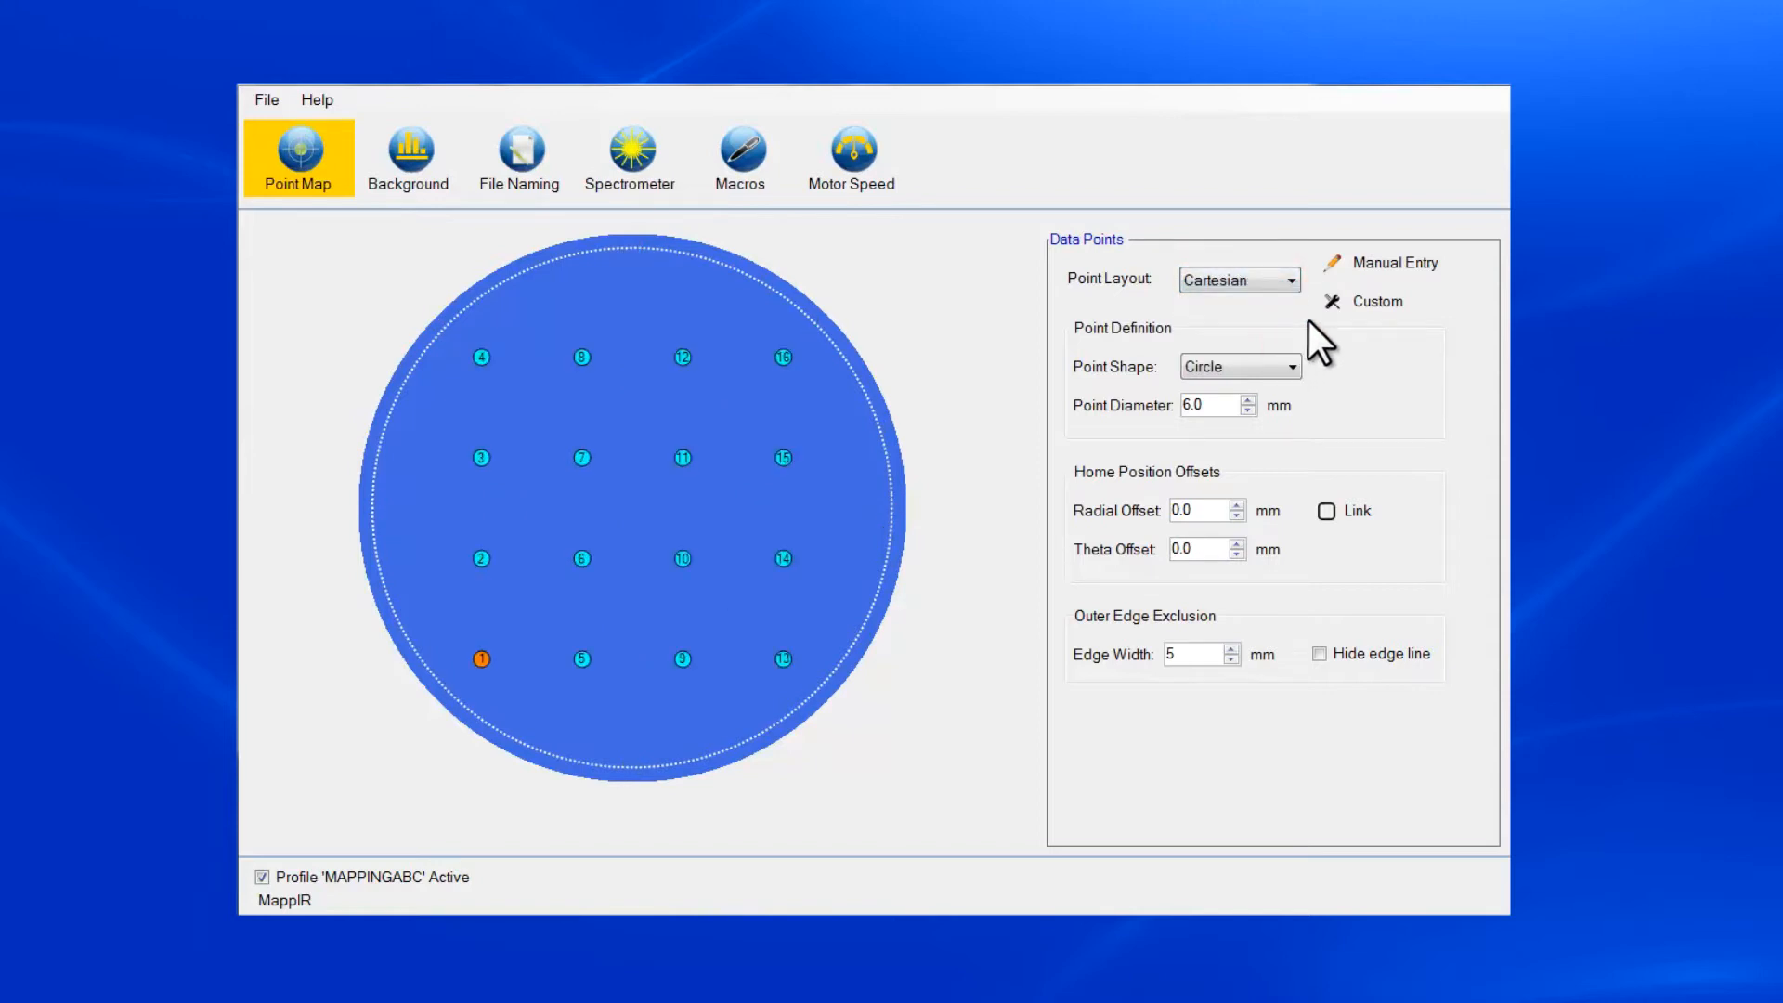
pyautogui.click(1369, 307)
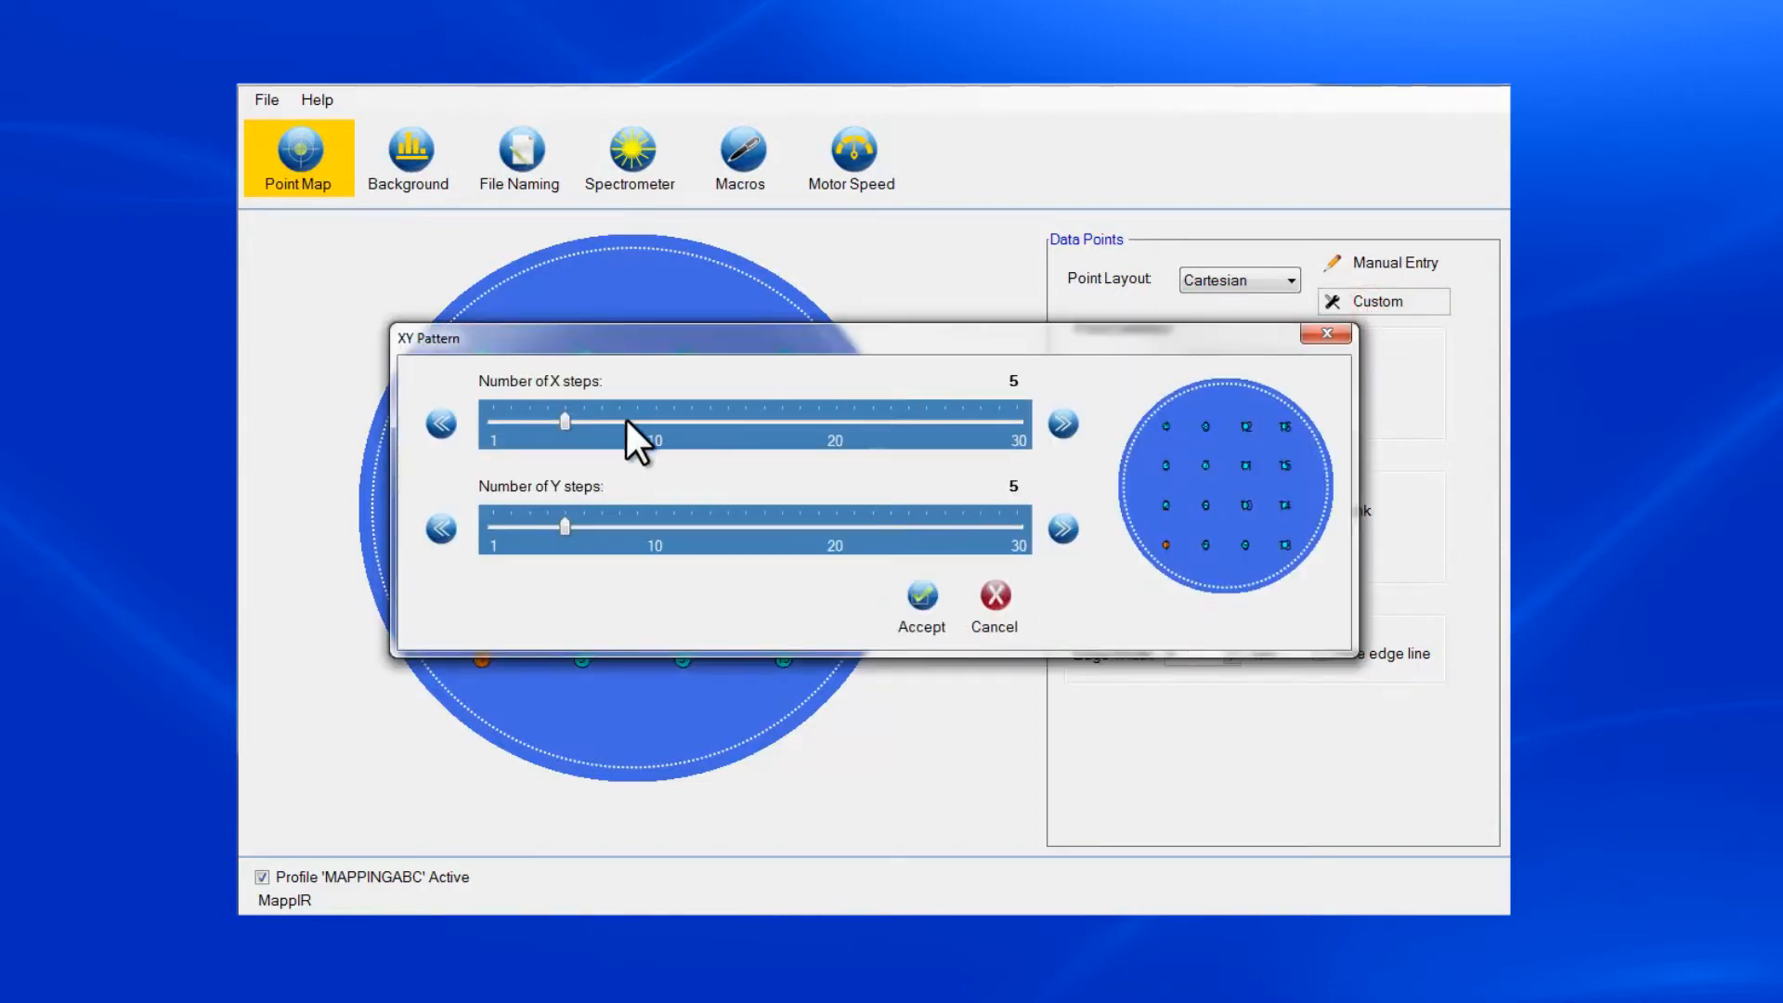
pyautogui.moveTo(563, 418); pyautogui.dragTo(655, 407)
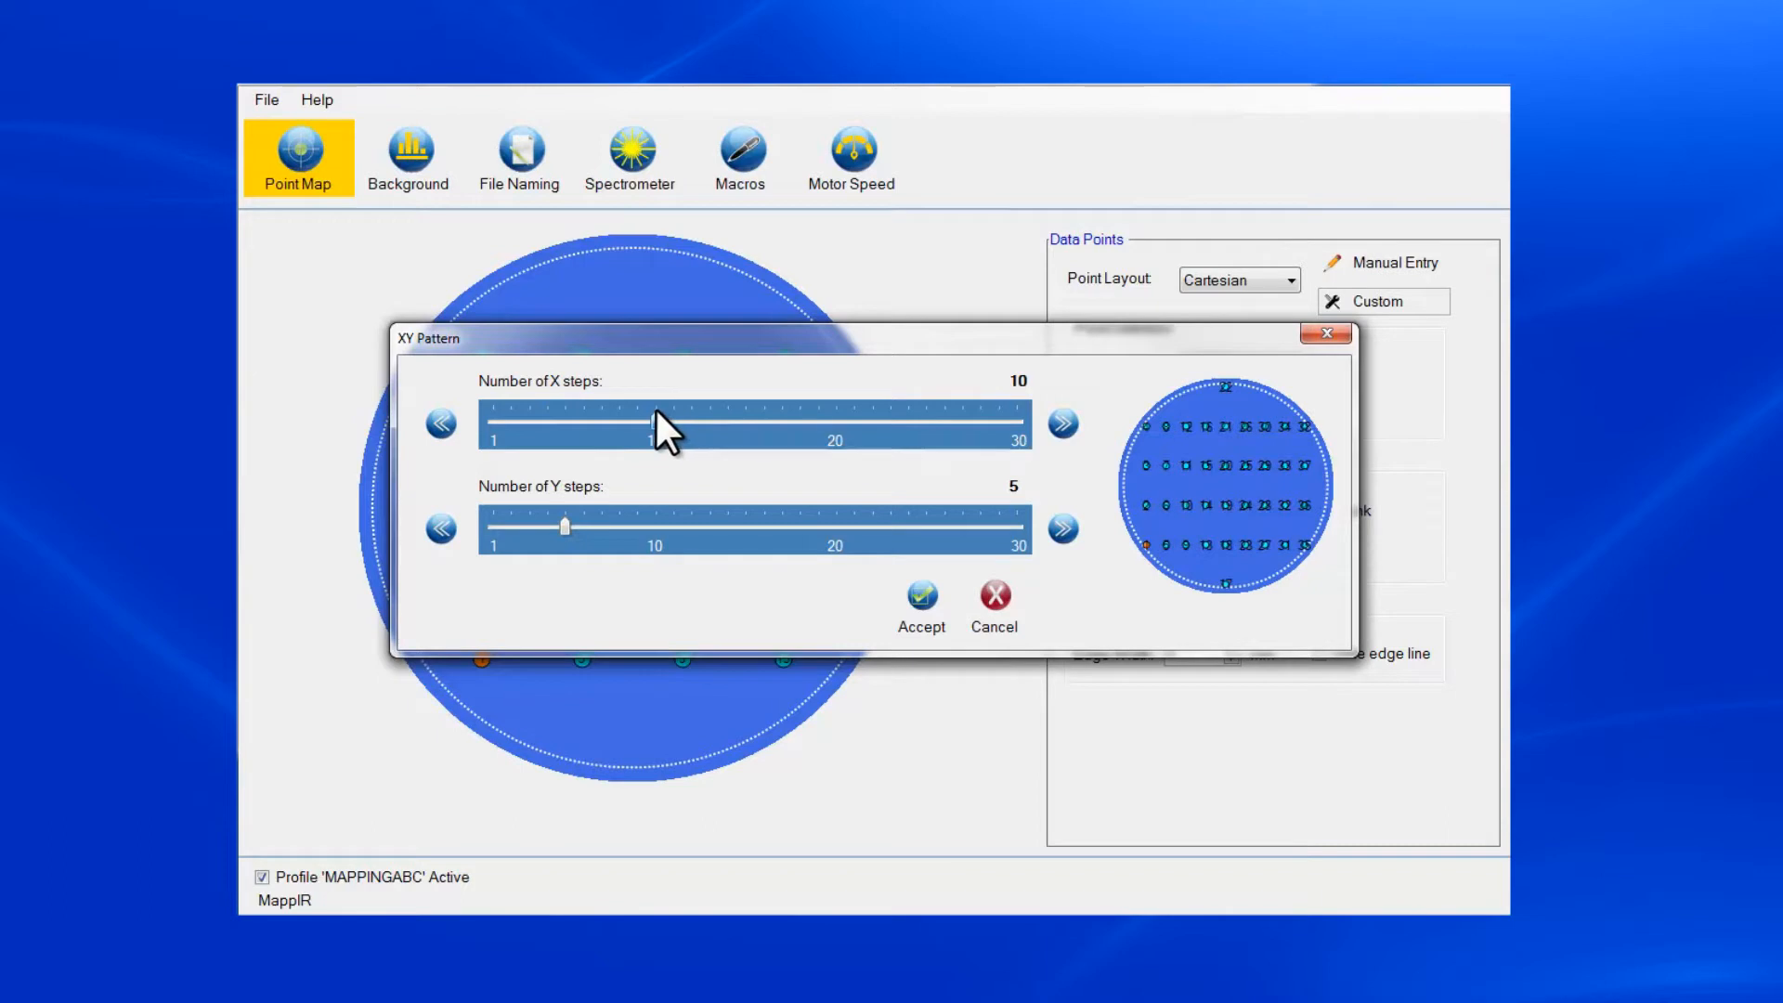
pyautogui.moveTo(565, 532); pyautogui.dragTo(655, 532)
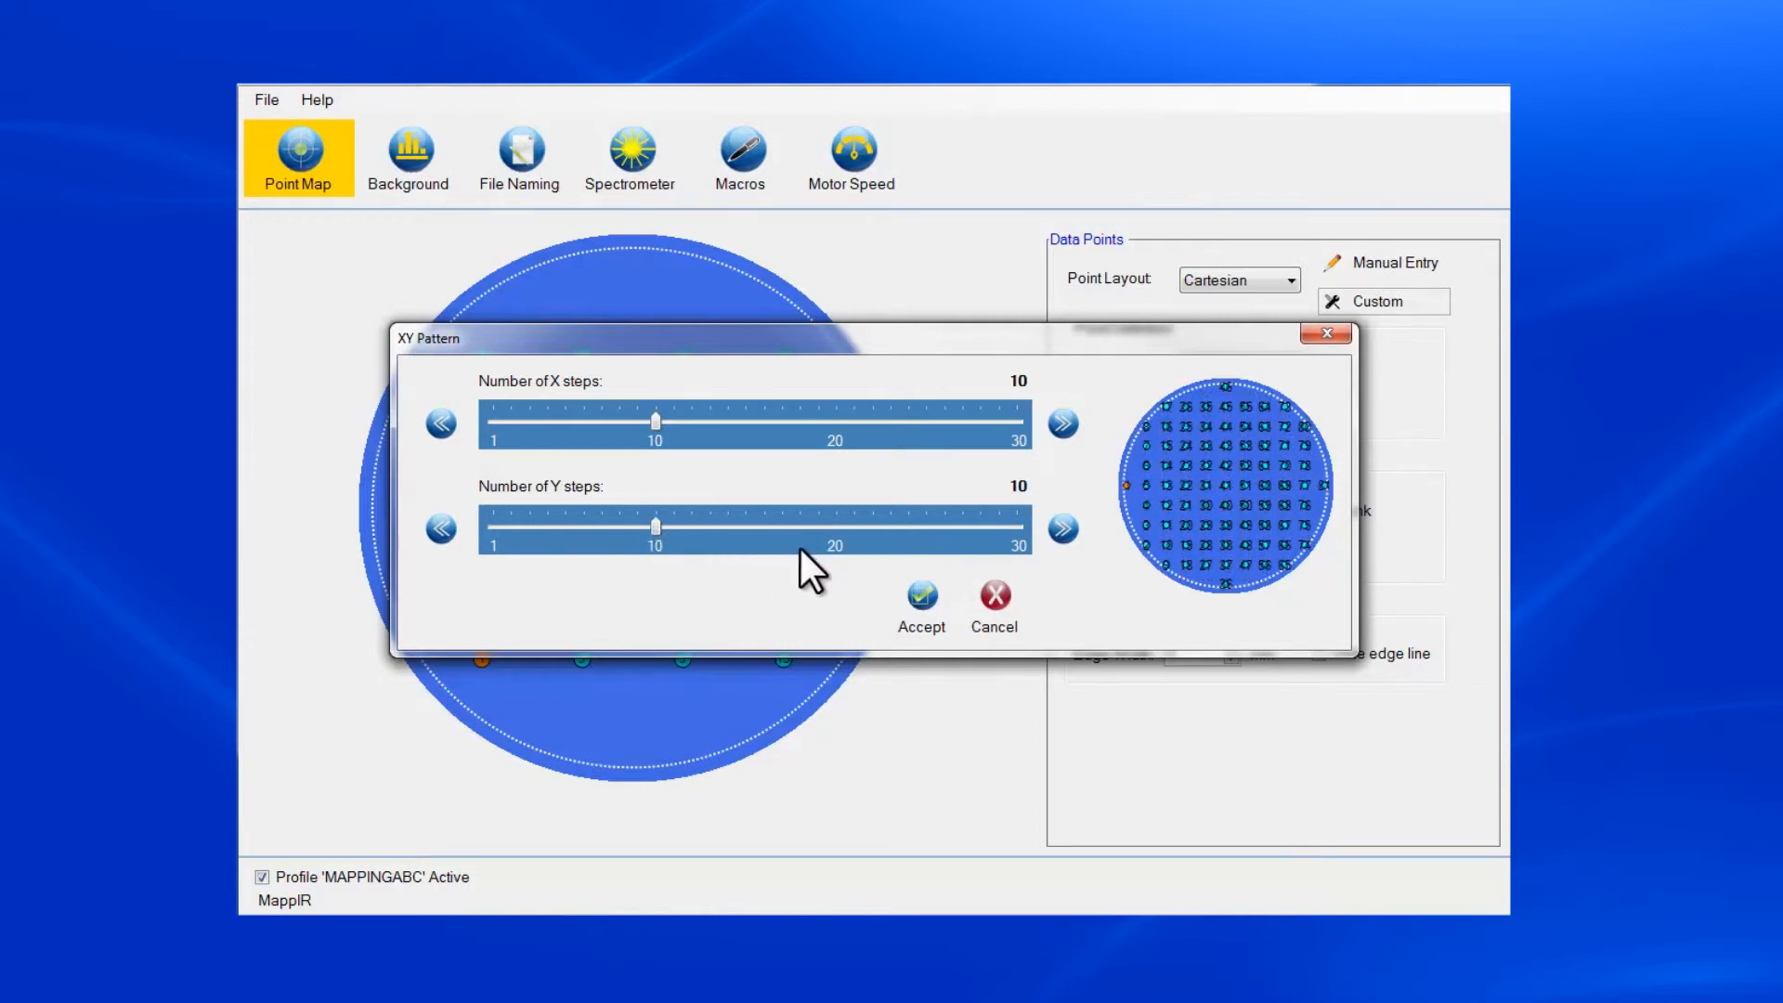
pyautogui.click(927, 605)
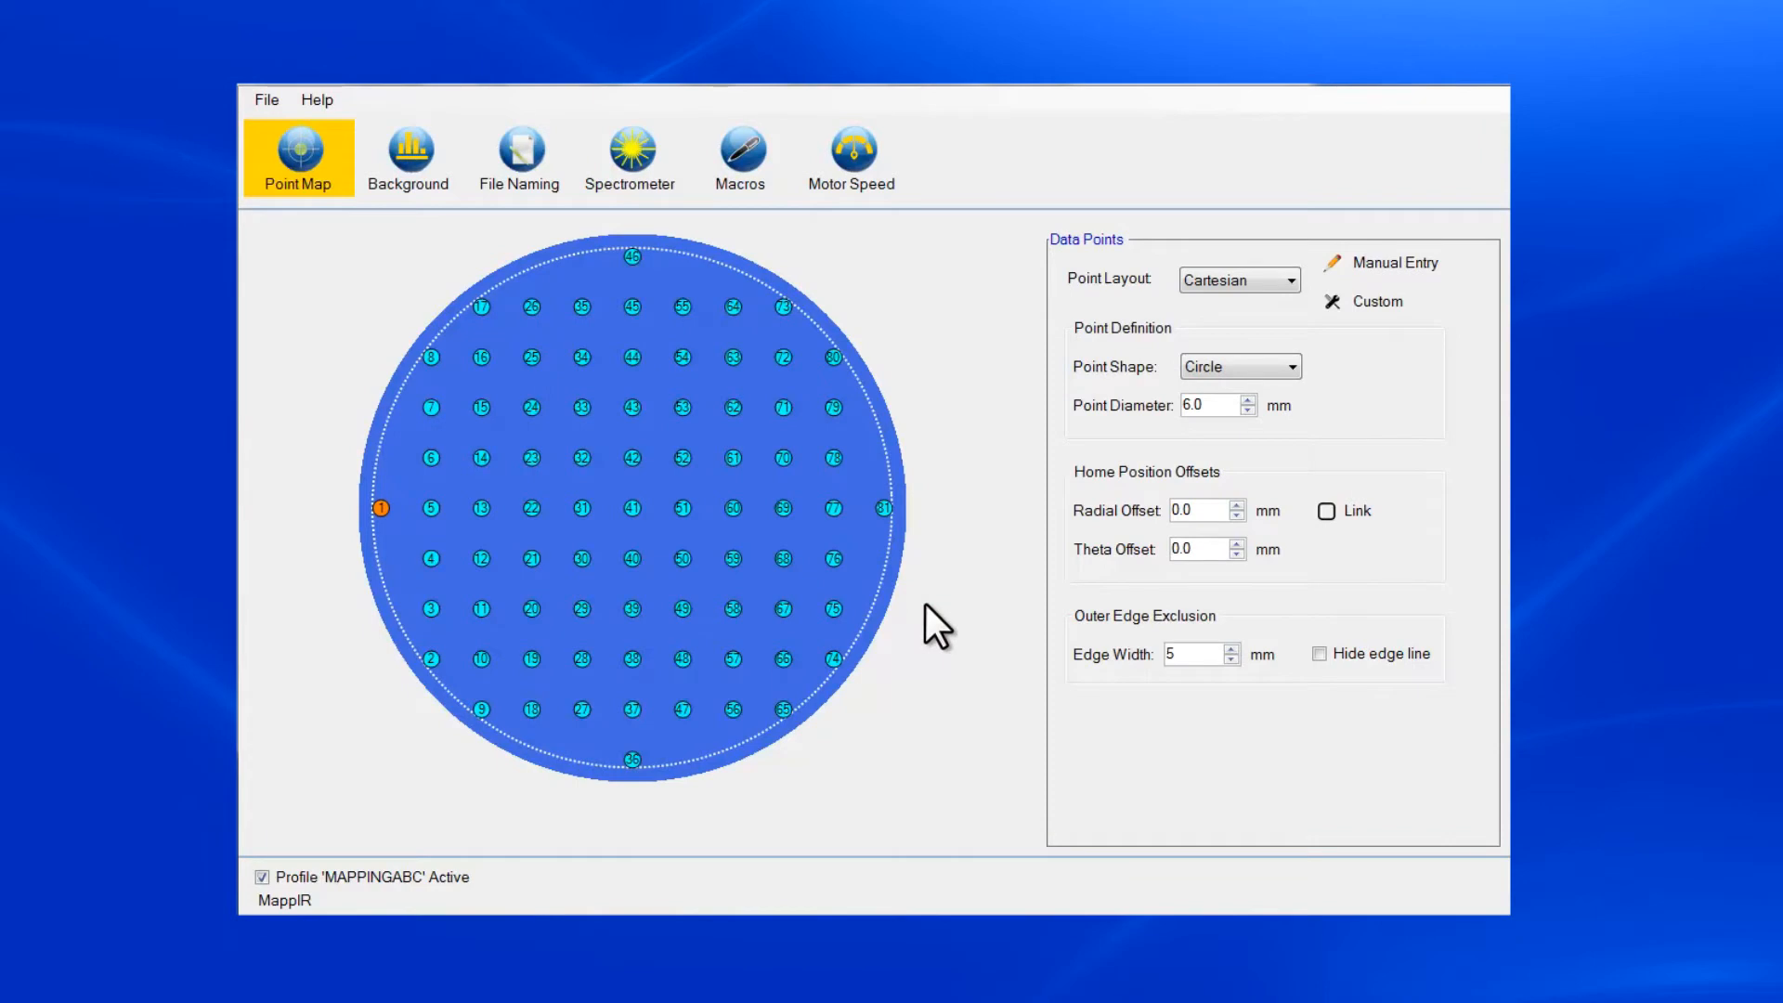
# Add a data point between points 77 and 78 and the wafer edge, at about ρ 85.6 mm, θ 276.5°.
pyautogui.rightClick(865, 480)
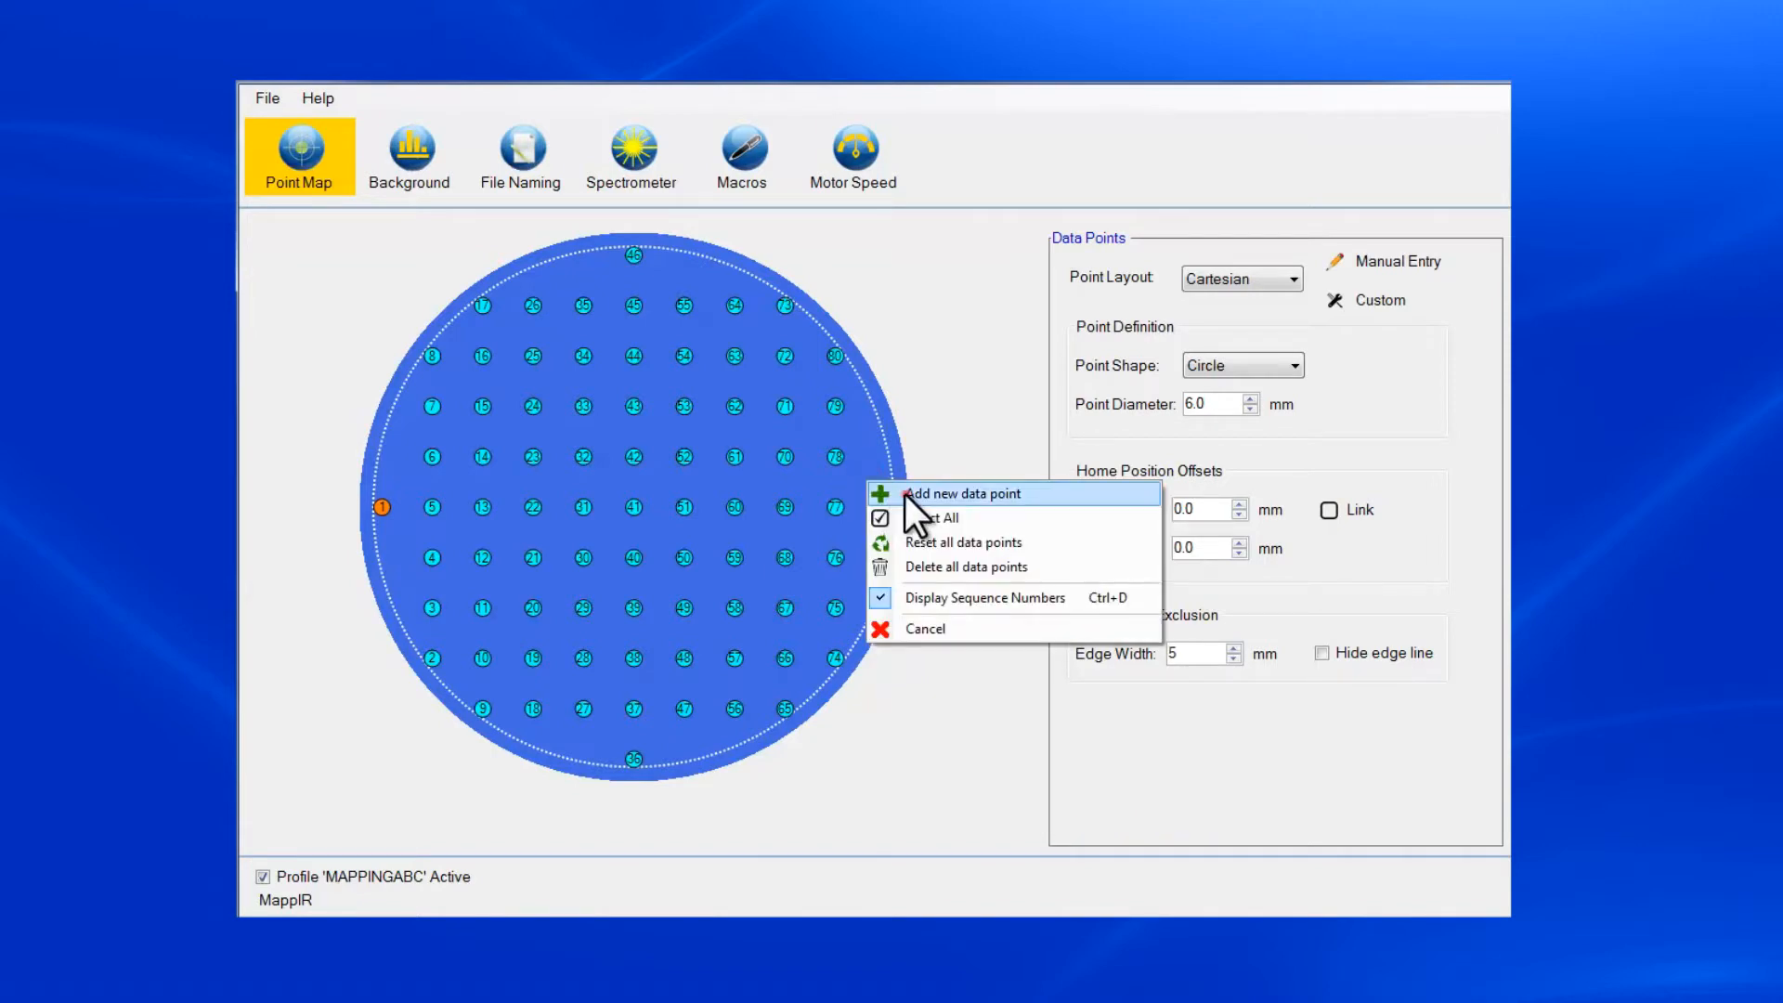
pyautogui.click(905, 494)
# Deactivate the added data point near the wafer edge and delete it from the map.
pyautogui.click(865, 480)
pyautogui.rightClick(862, 481)
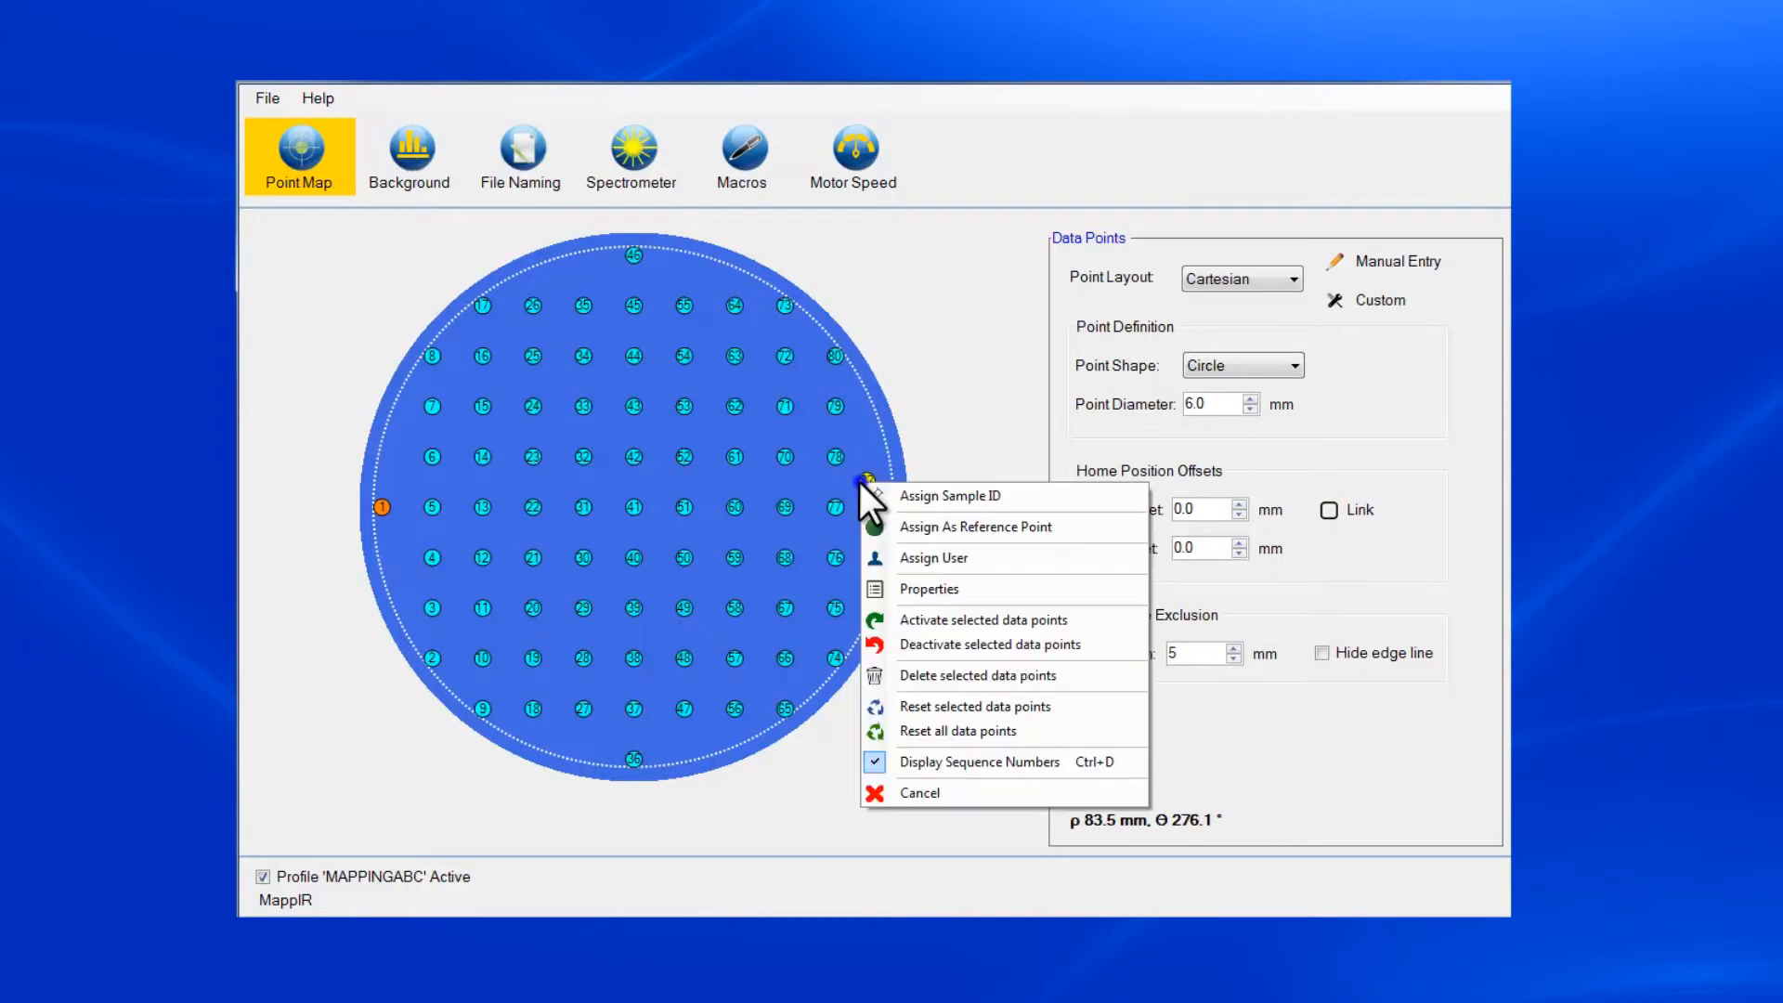
pyautogui.click(910, 644)
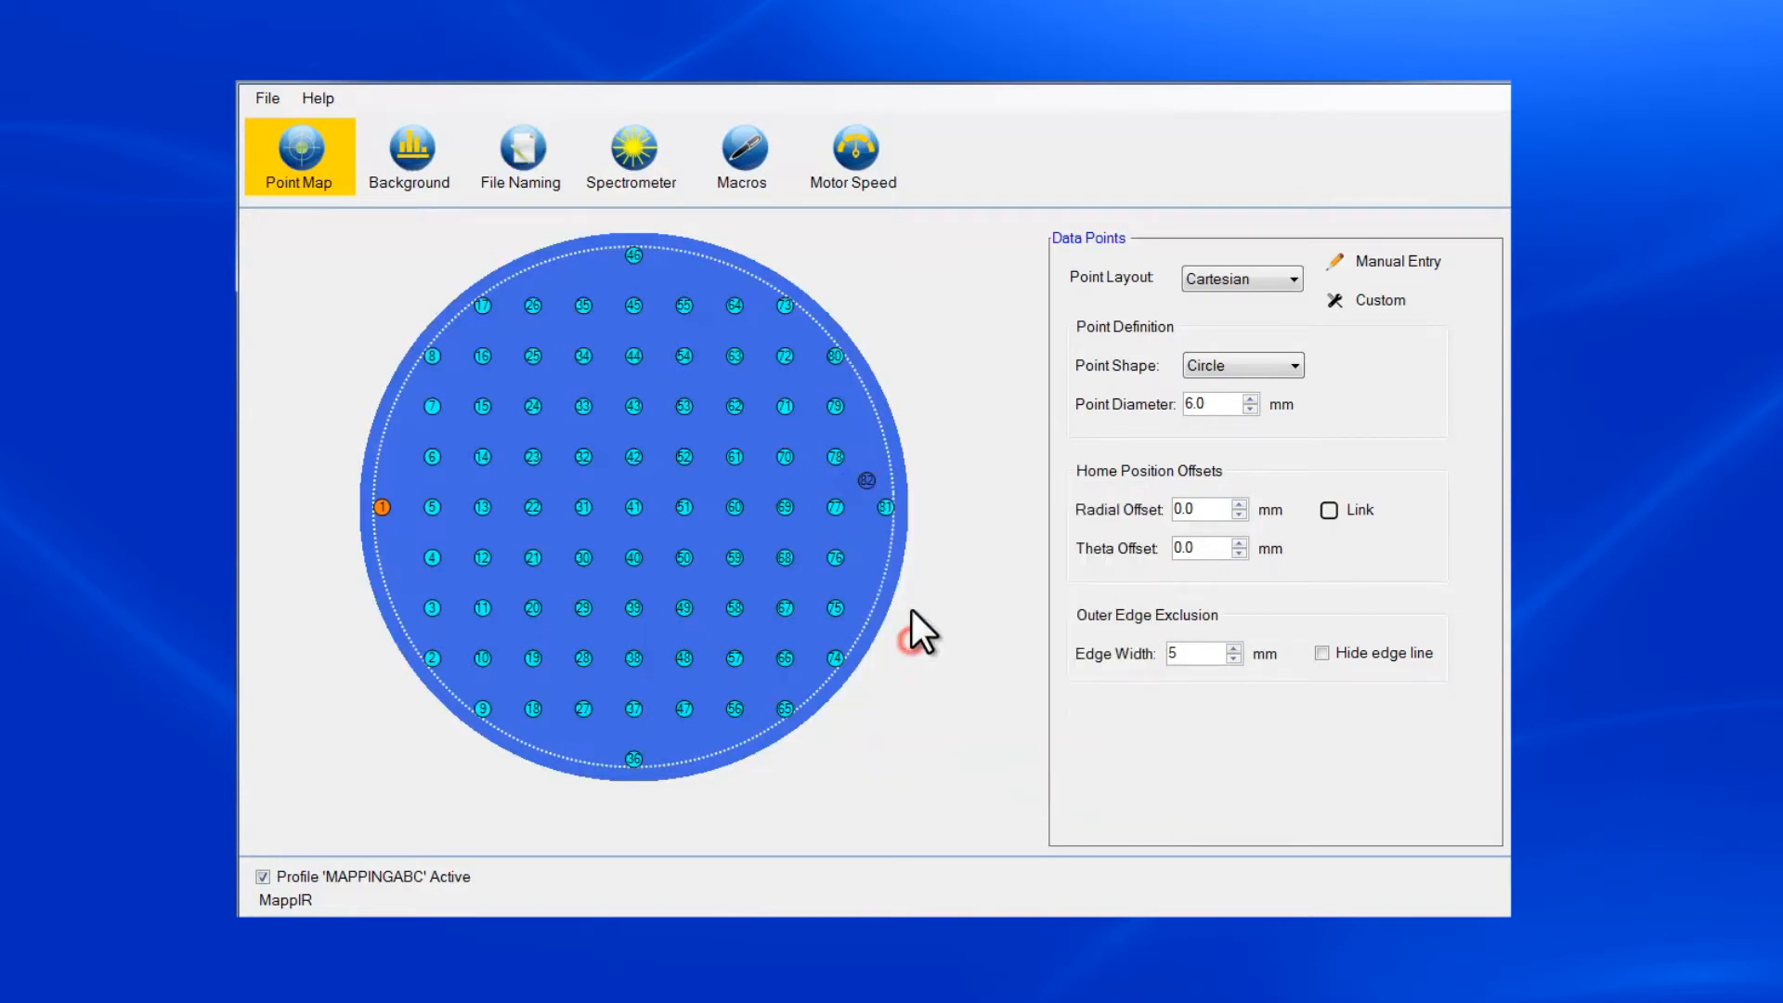
pyautogui.rightClick(869, 481)
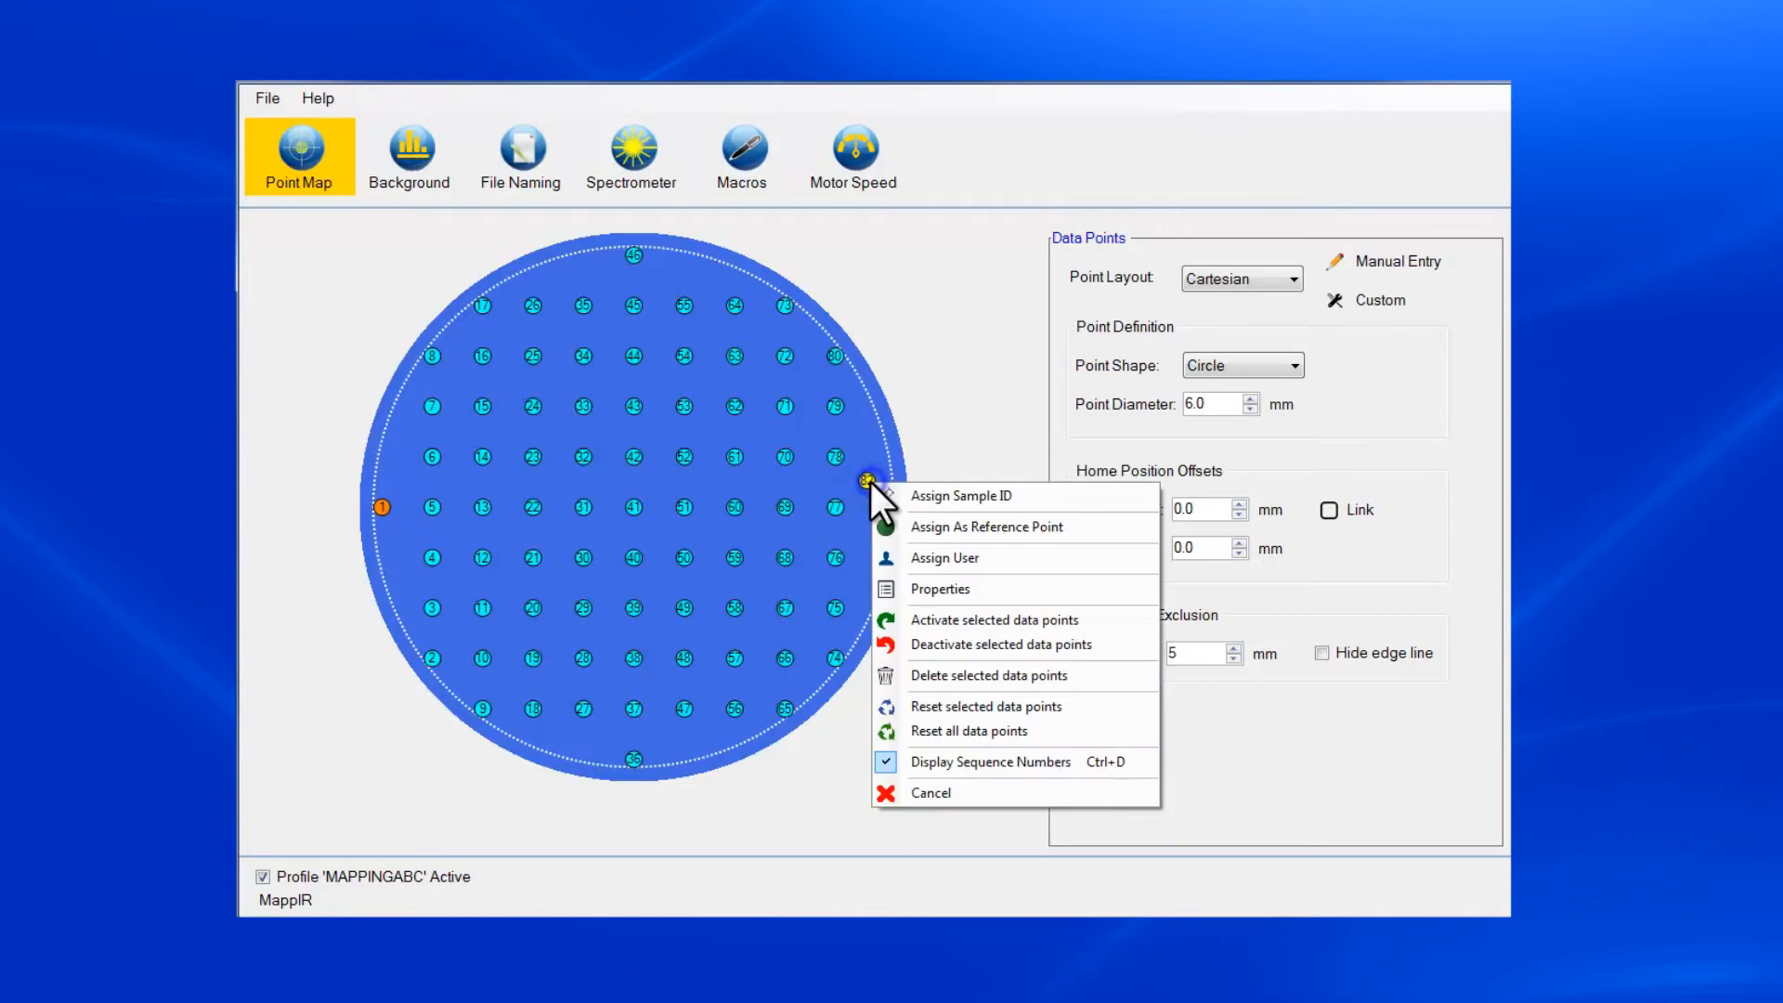
pyautogui.click(927, 675)
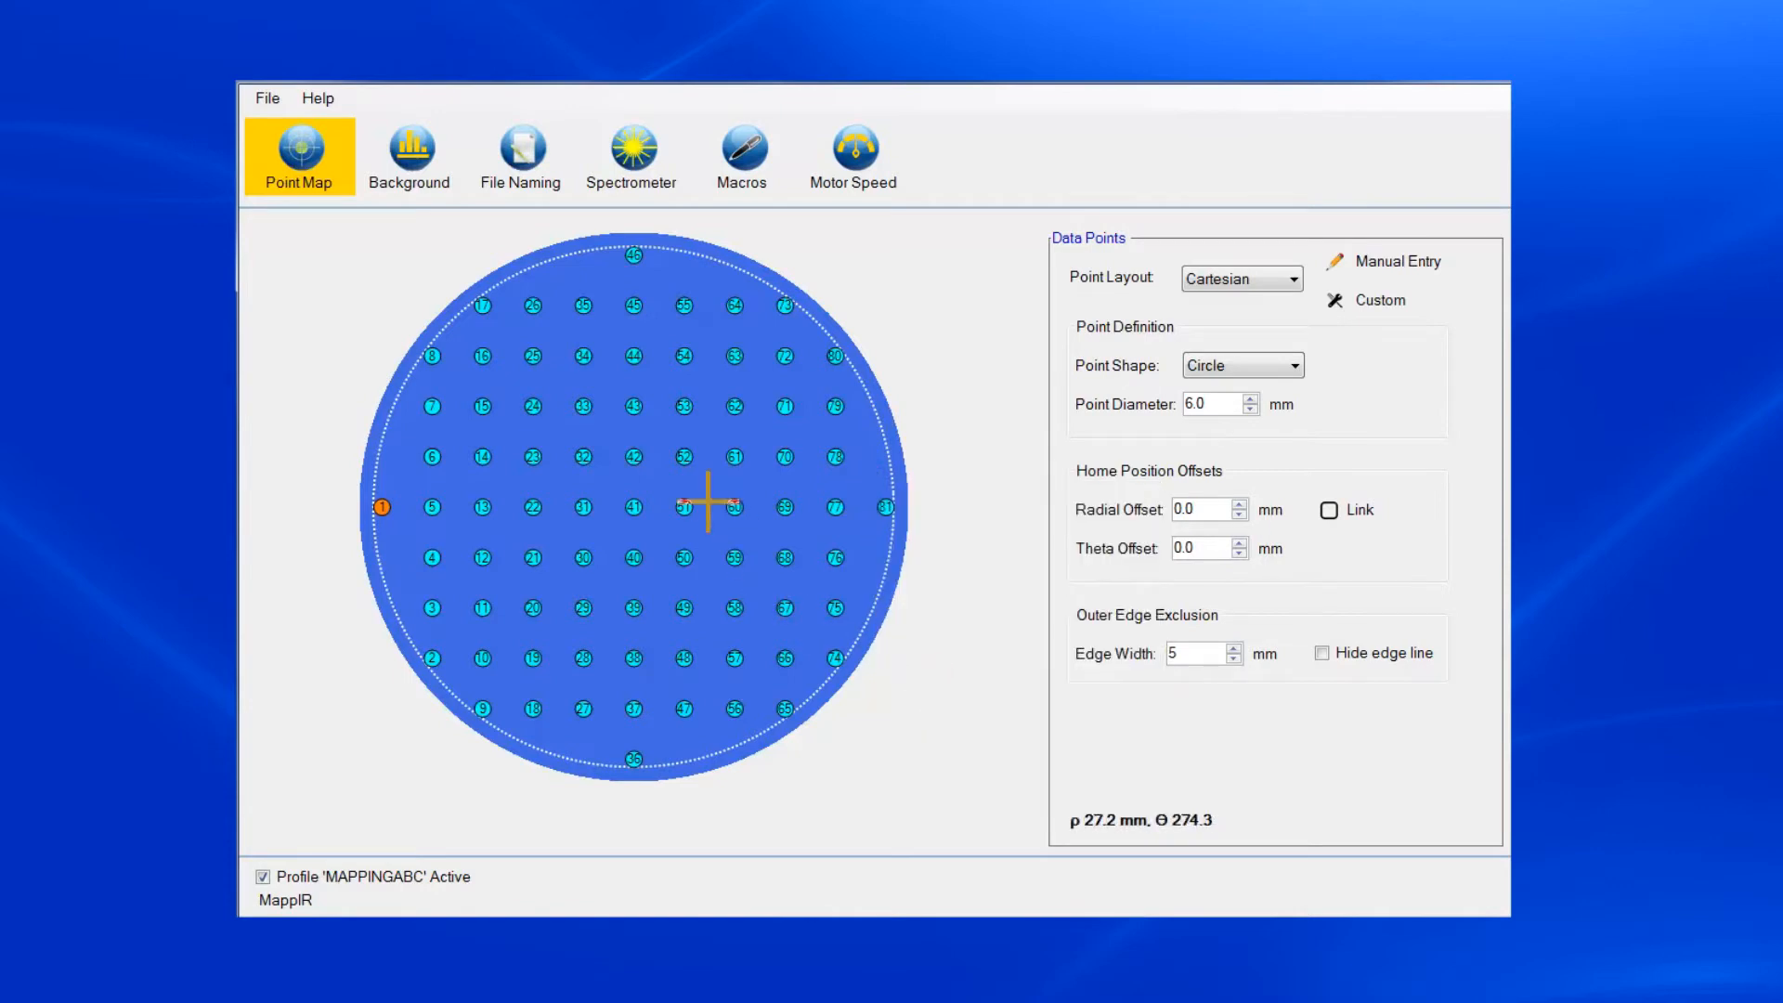
# Deactivate the 3 × 3 block of data points 50–52, 59–61 and 68–70, and activate the same block again.
pyautogui.moveTo(659, 445); pyautogui.dragTo(815, 580)
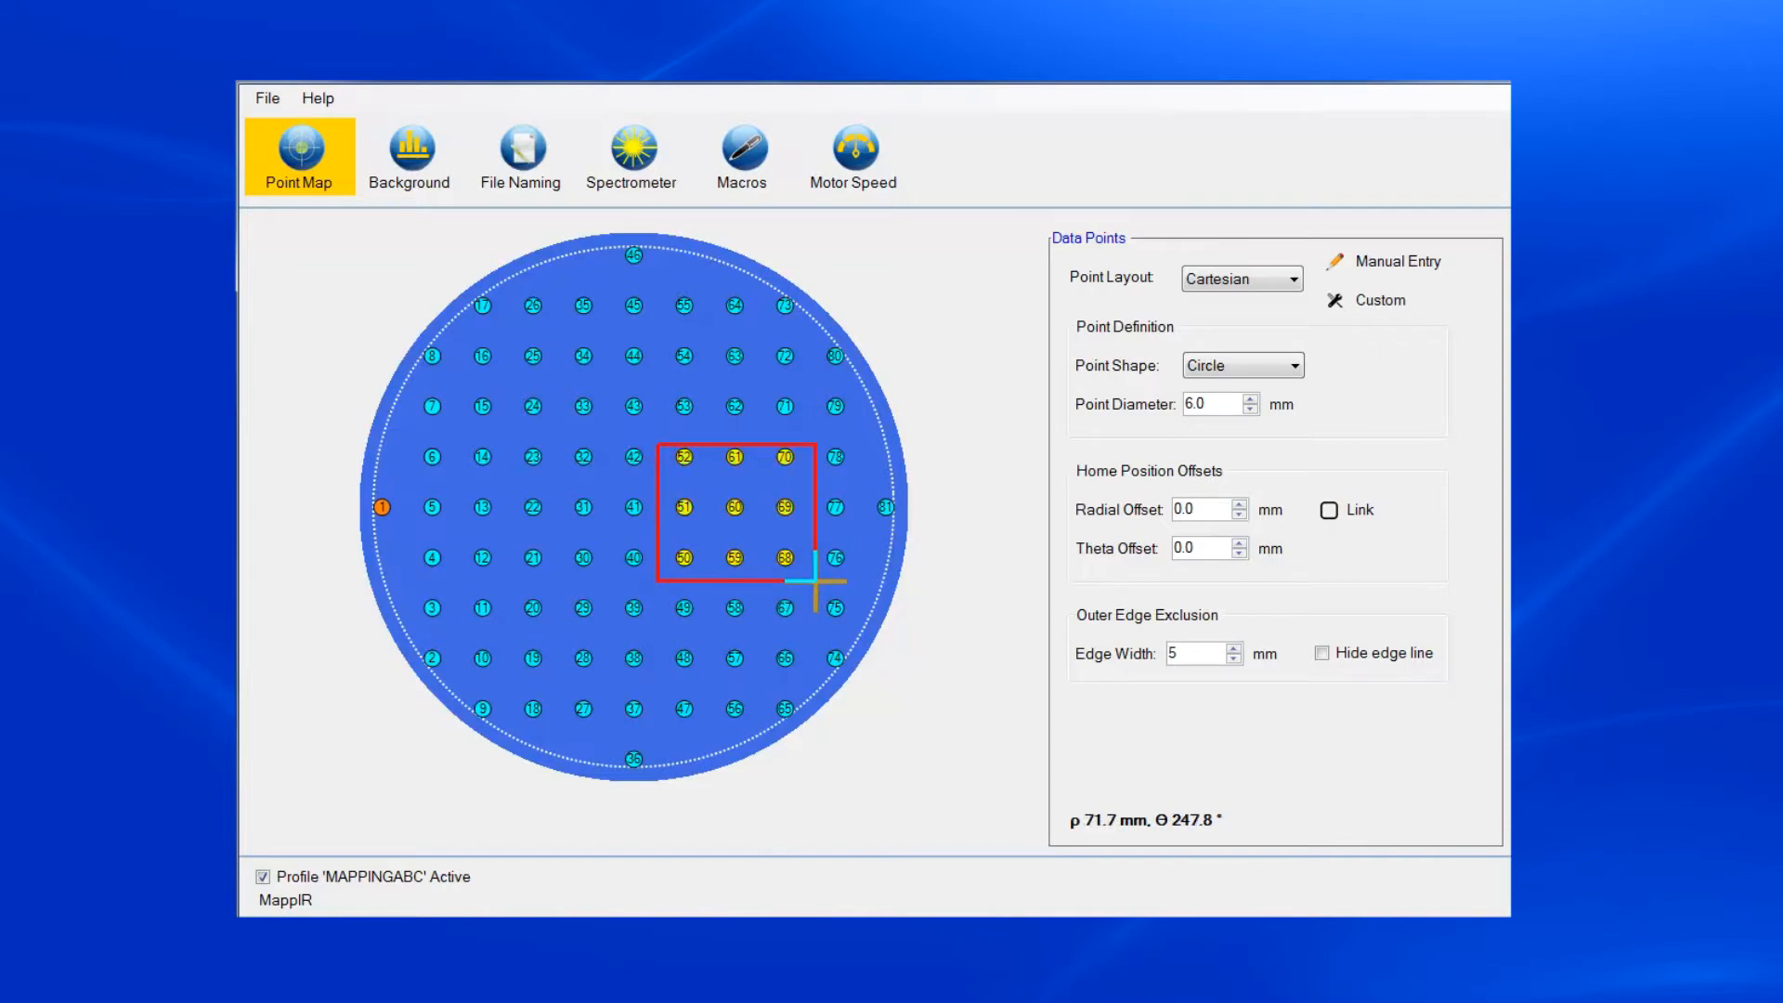
pyautogui.rightClick(777, 514)
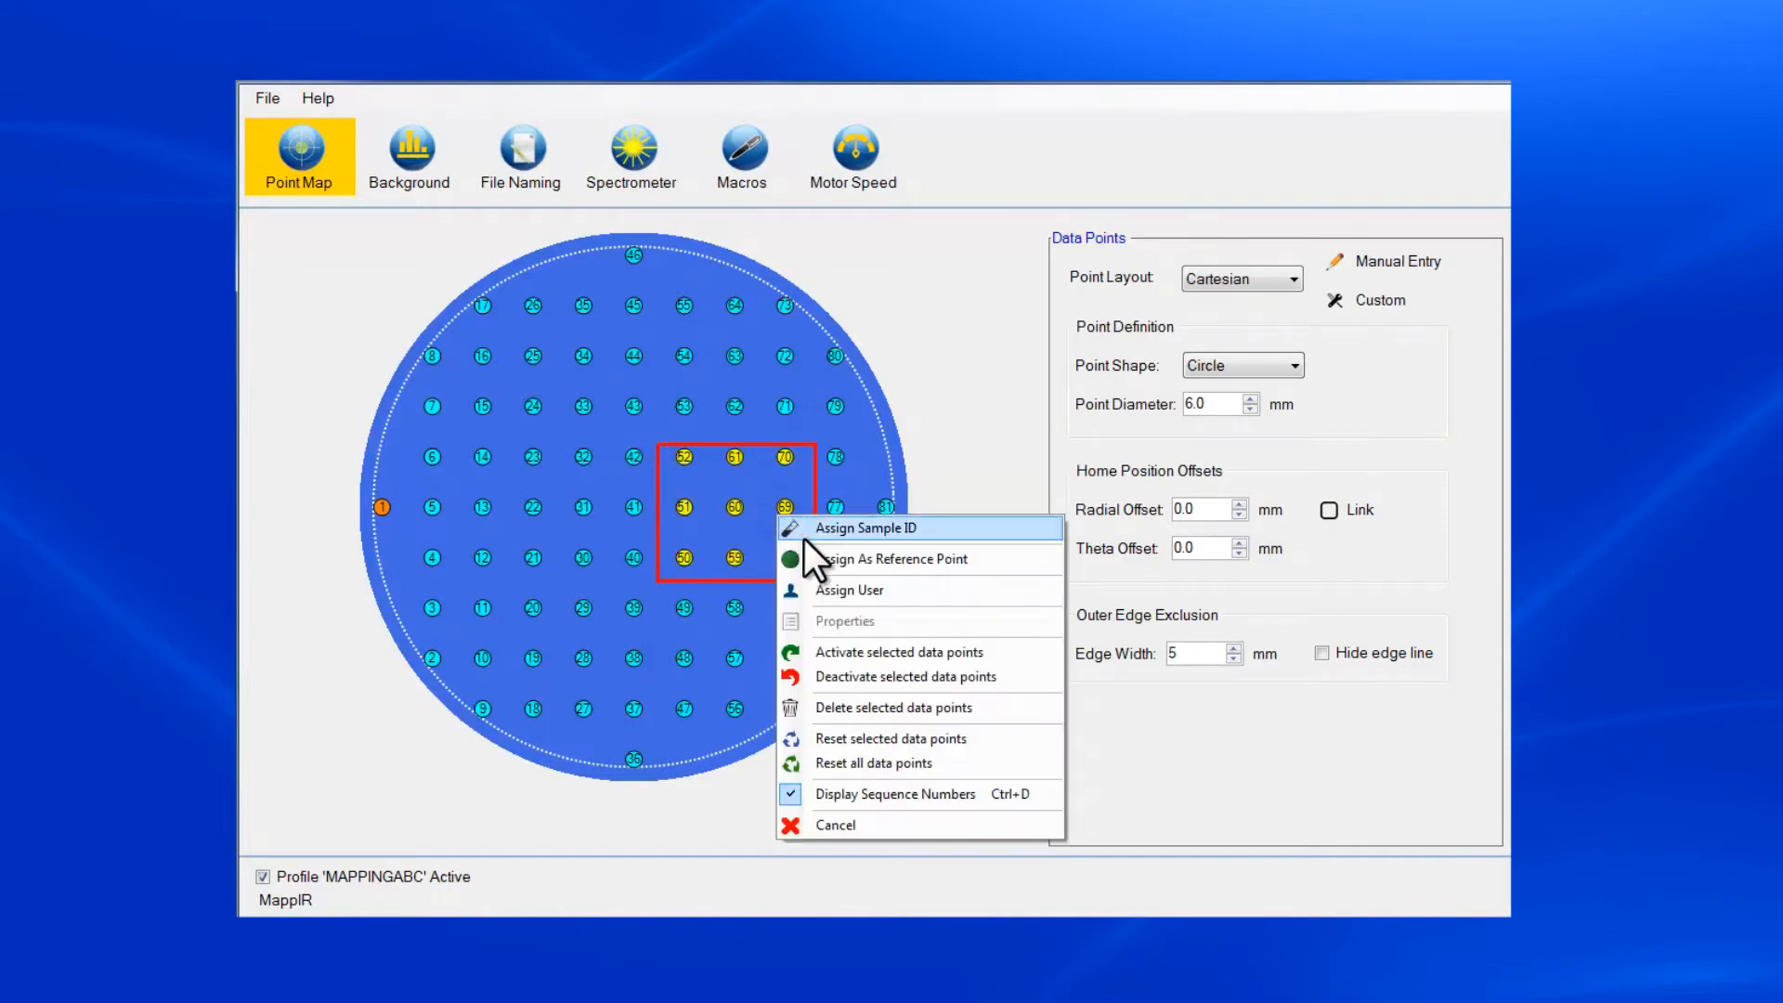
pyautogui.click(832, 675)
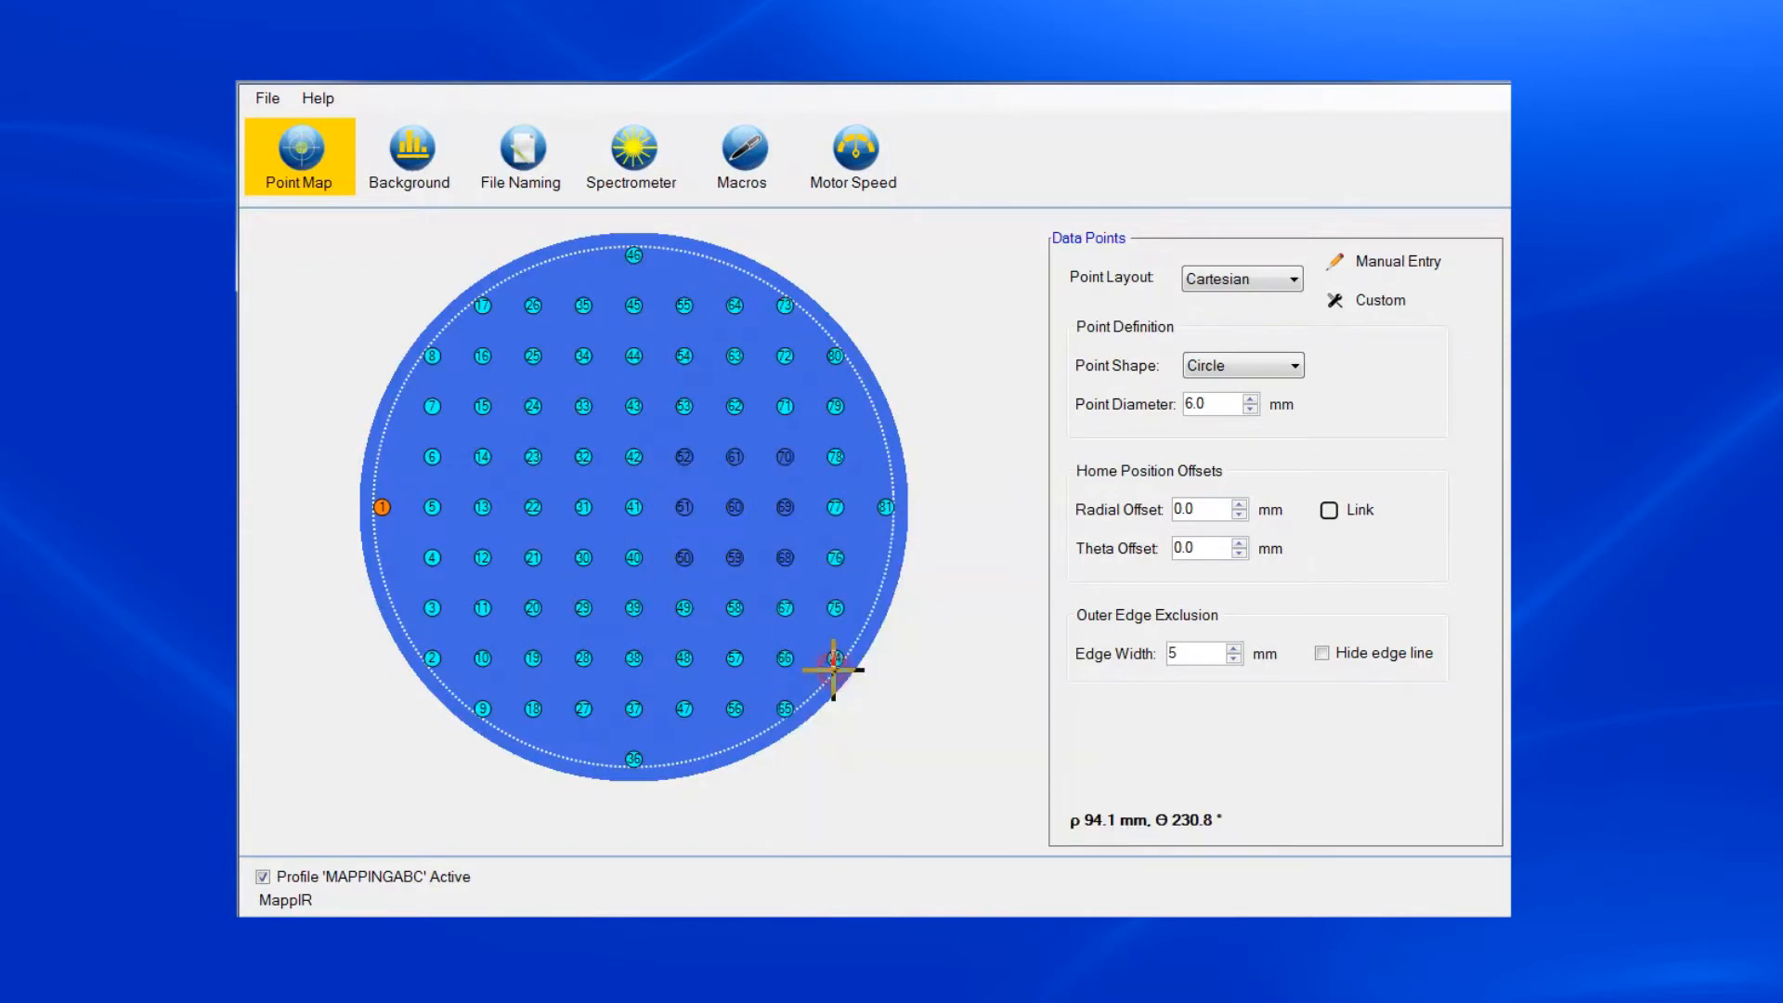
pyautogui.moveTo(658, 433); pyautogui.dragTo(816, 584)
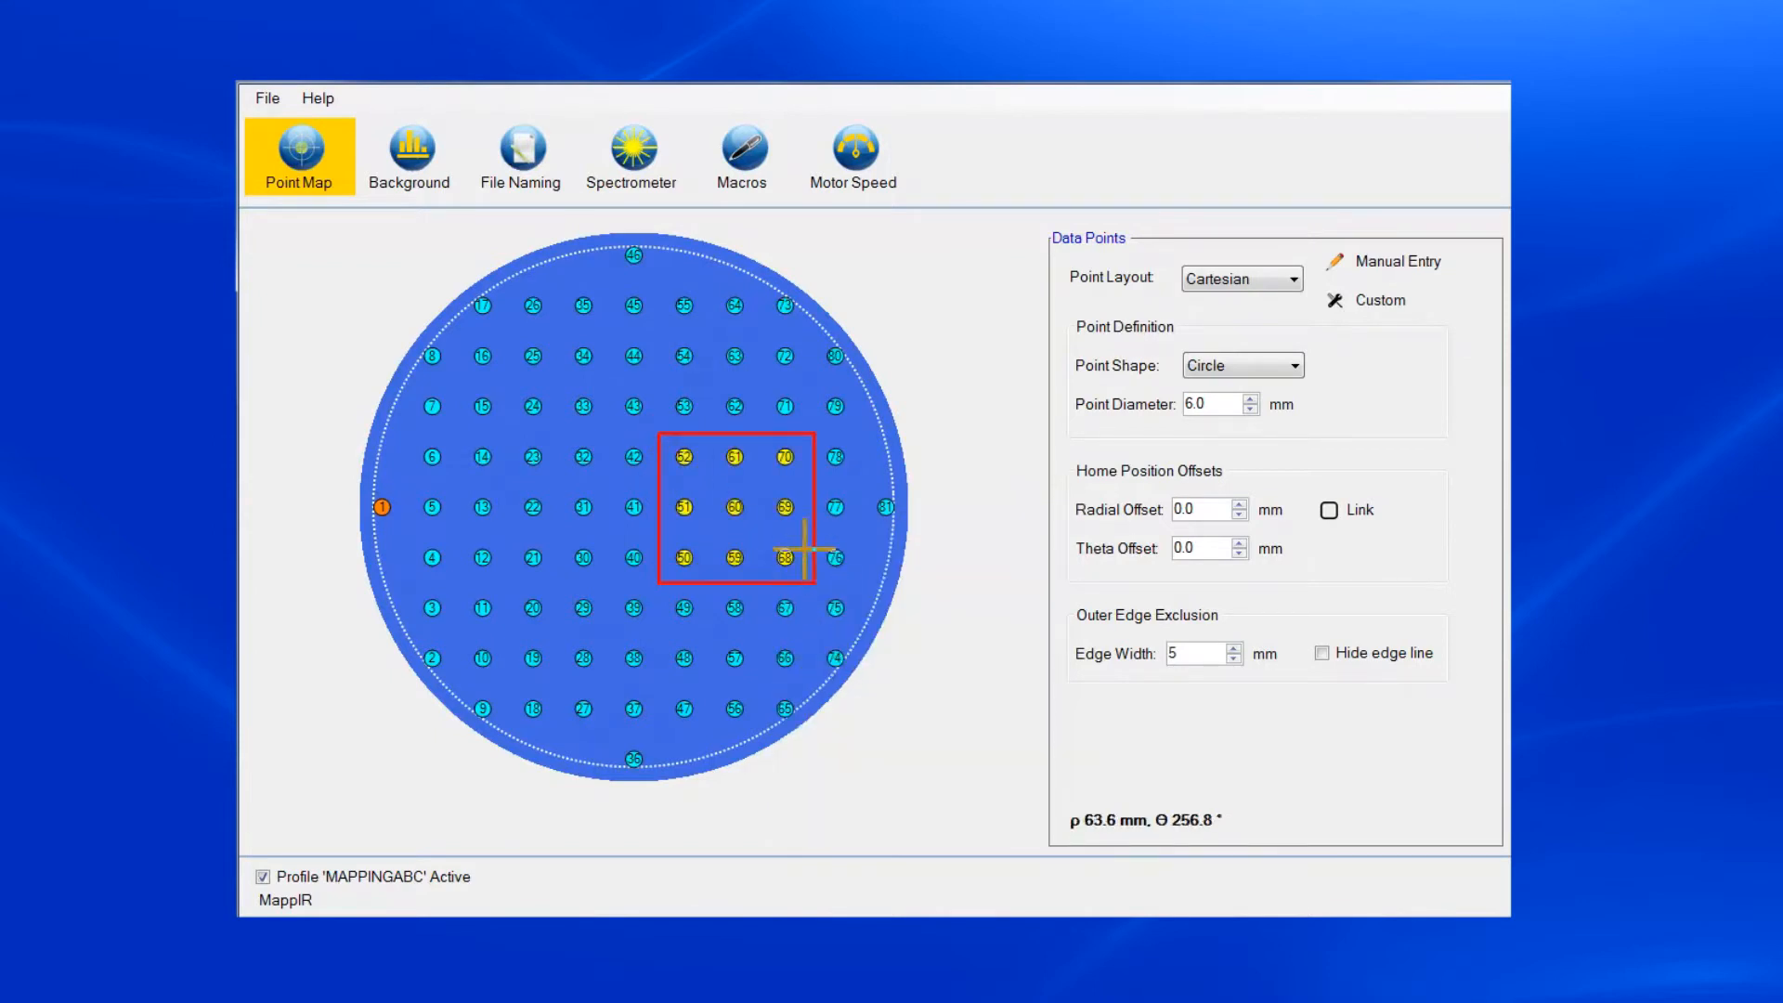
pyautogui.rightClick(769, 515)
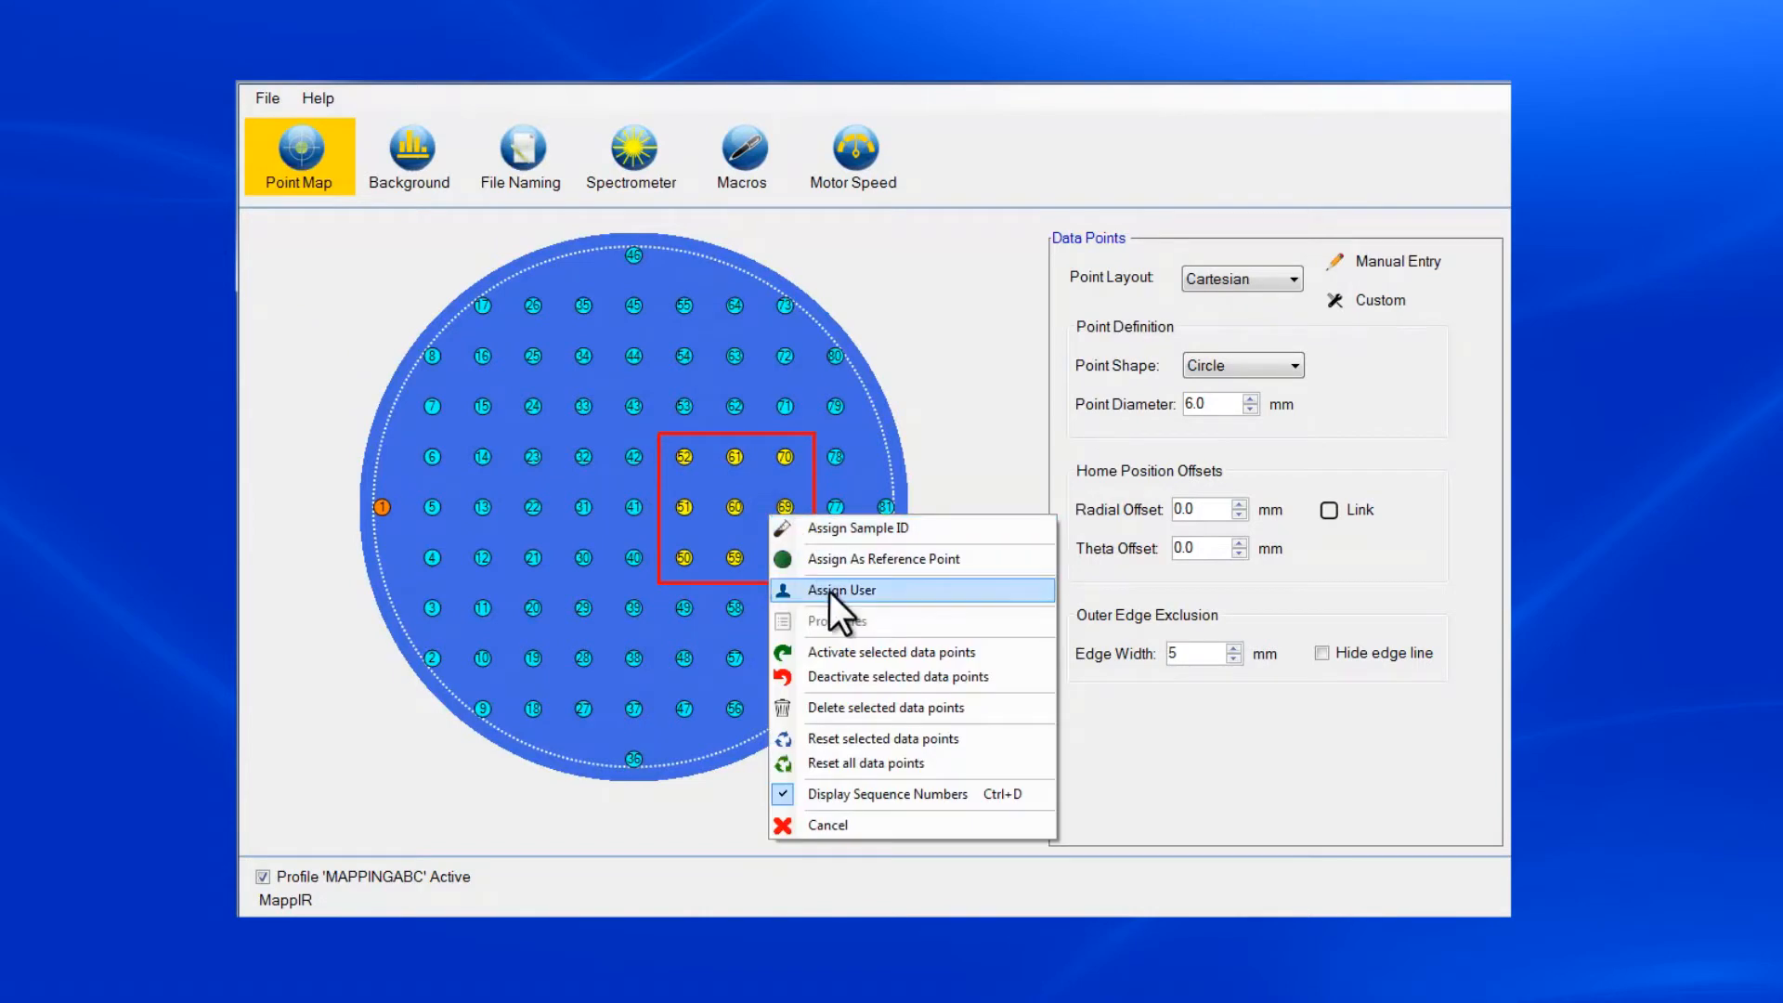
pyautogui.click(832, 650)
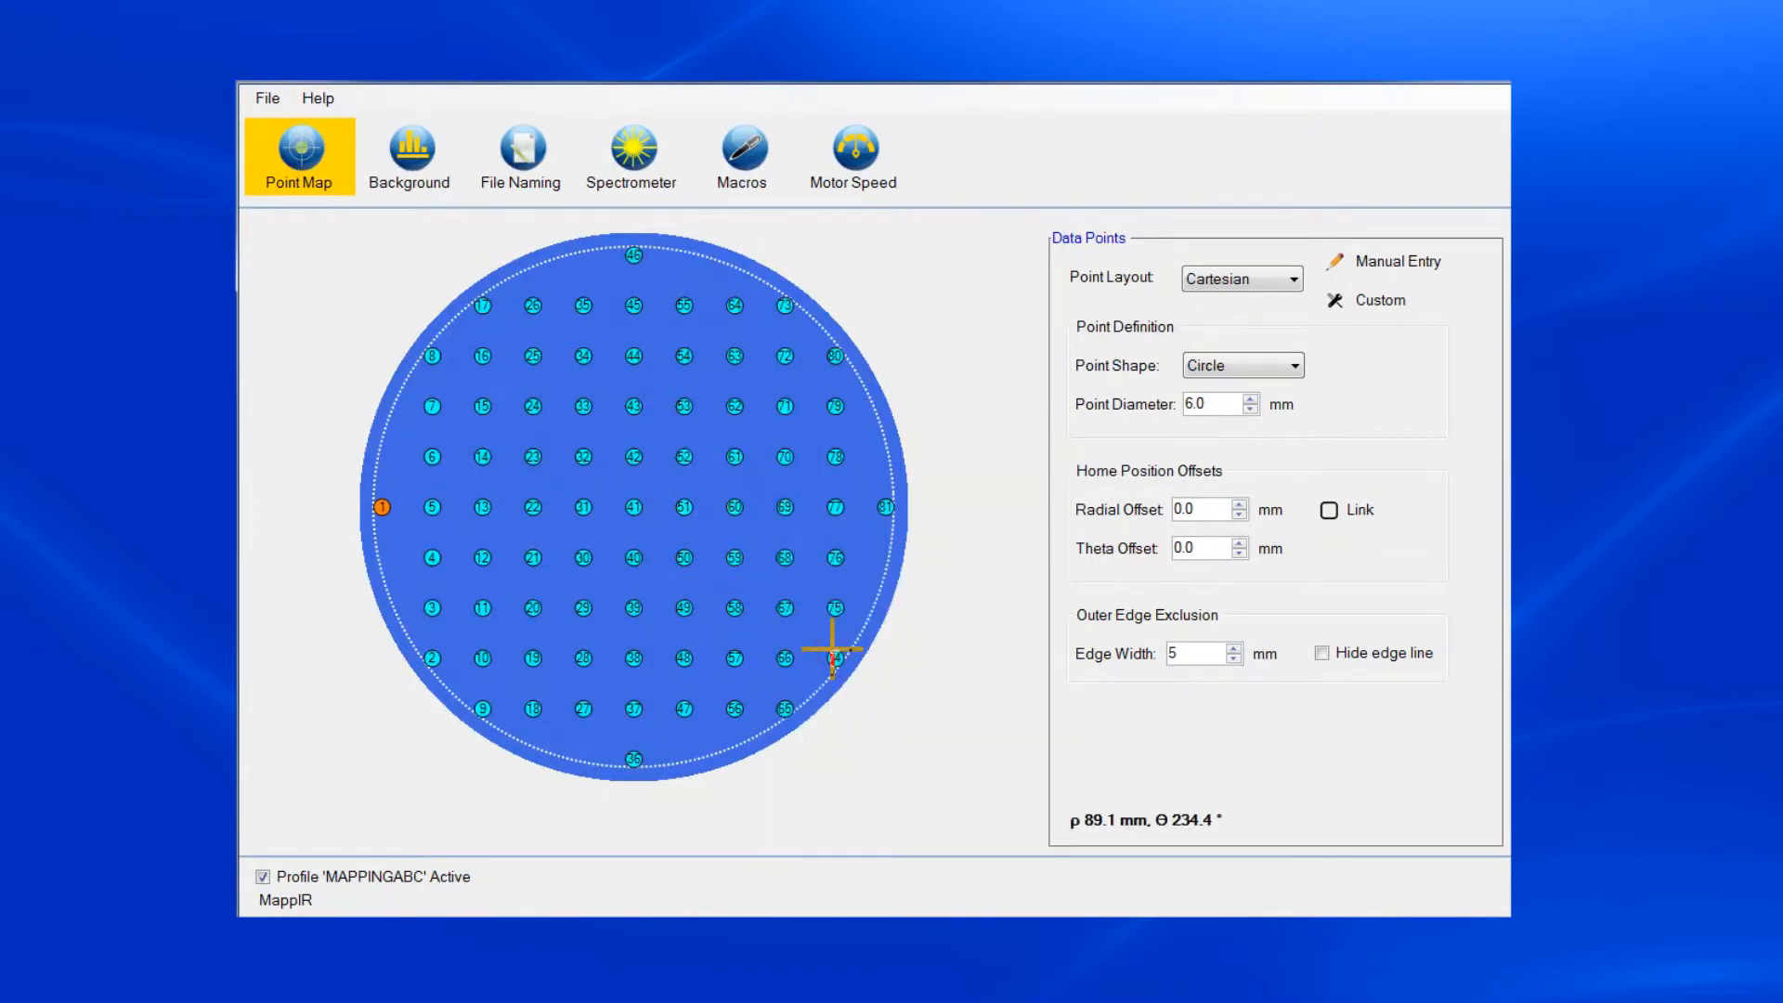
# Assign data point 81 on the wafer's edge as the reference point.
pyautogui.click(891, 508)
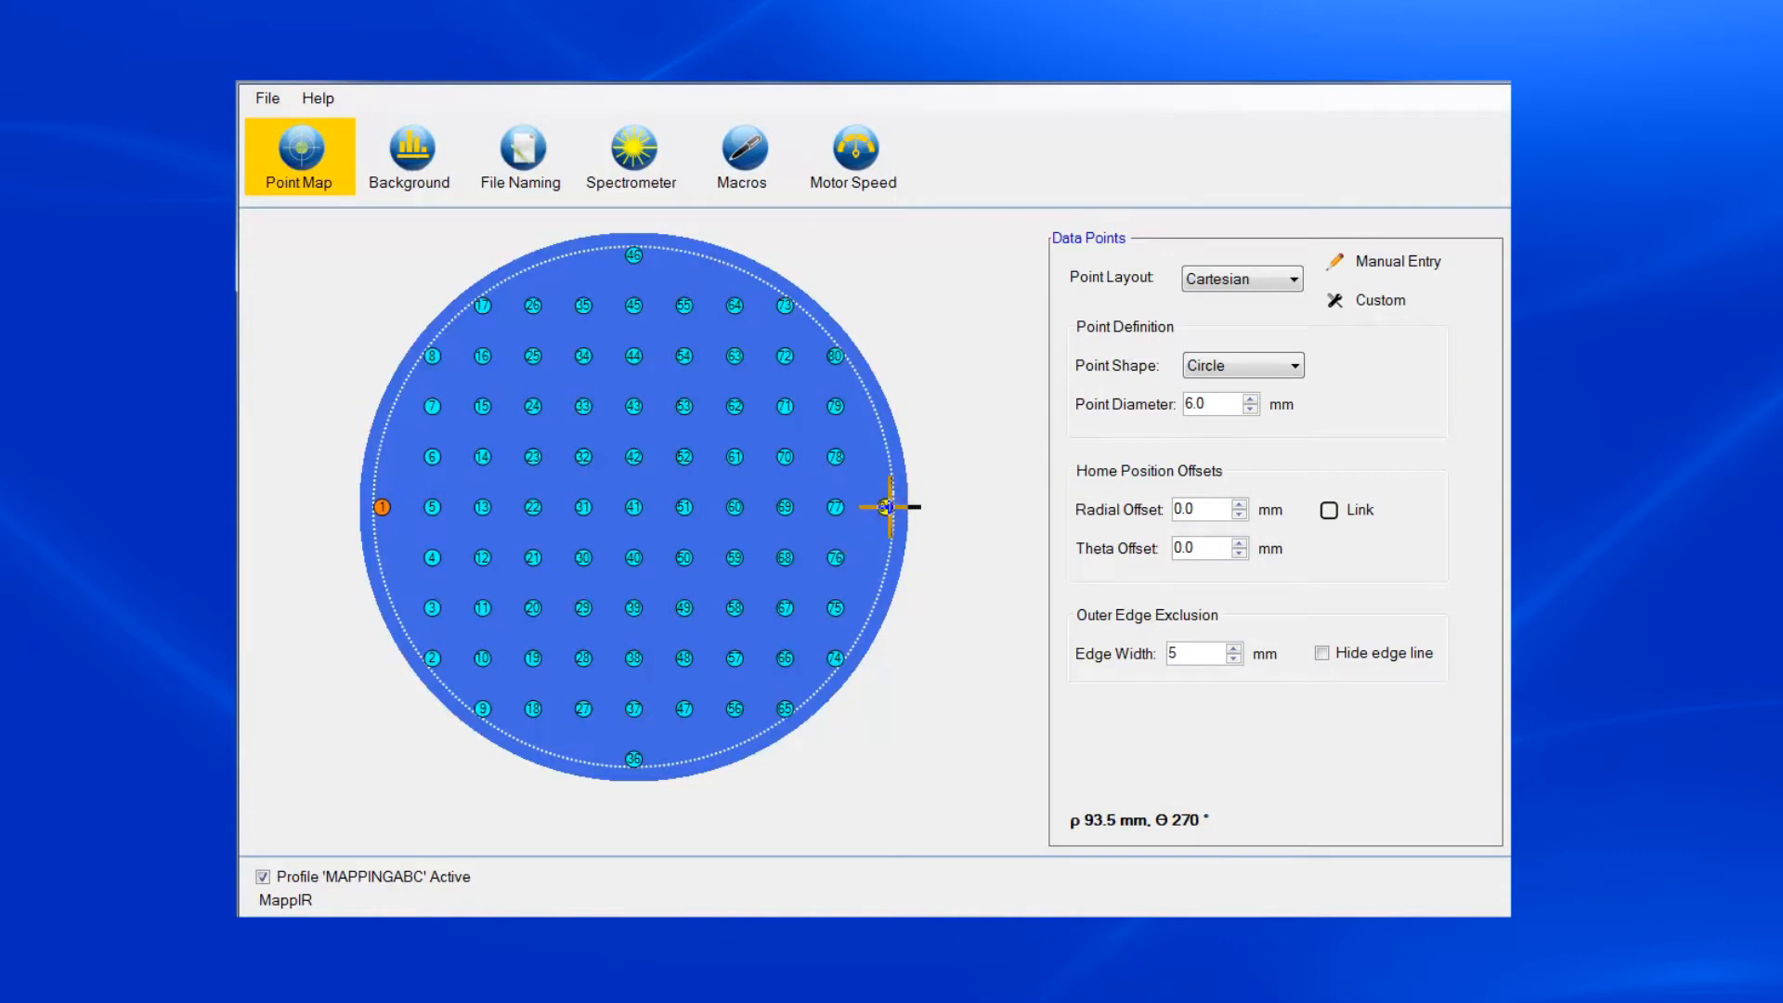
pyautogui.rightClick(889, 507)
pyautogui.click(936, 550)
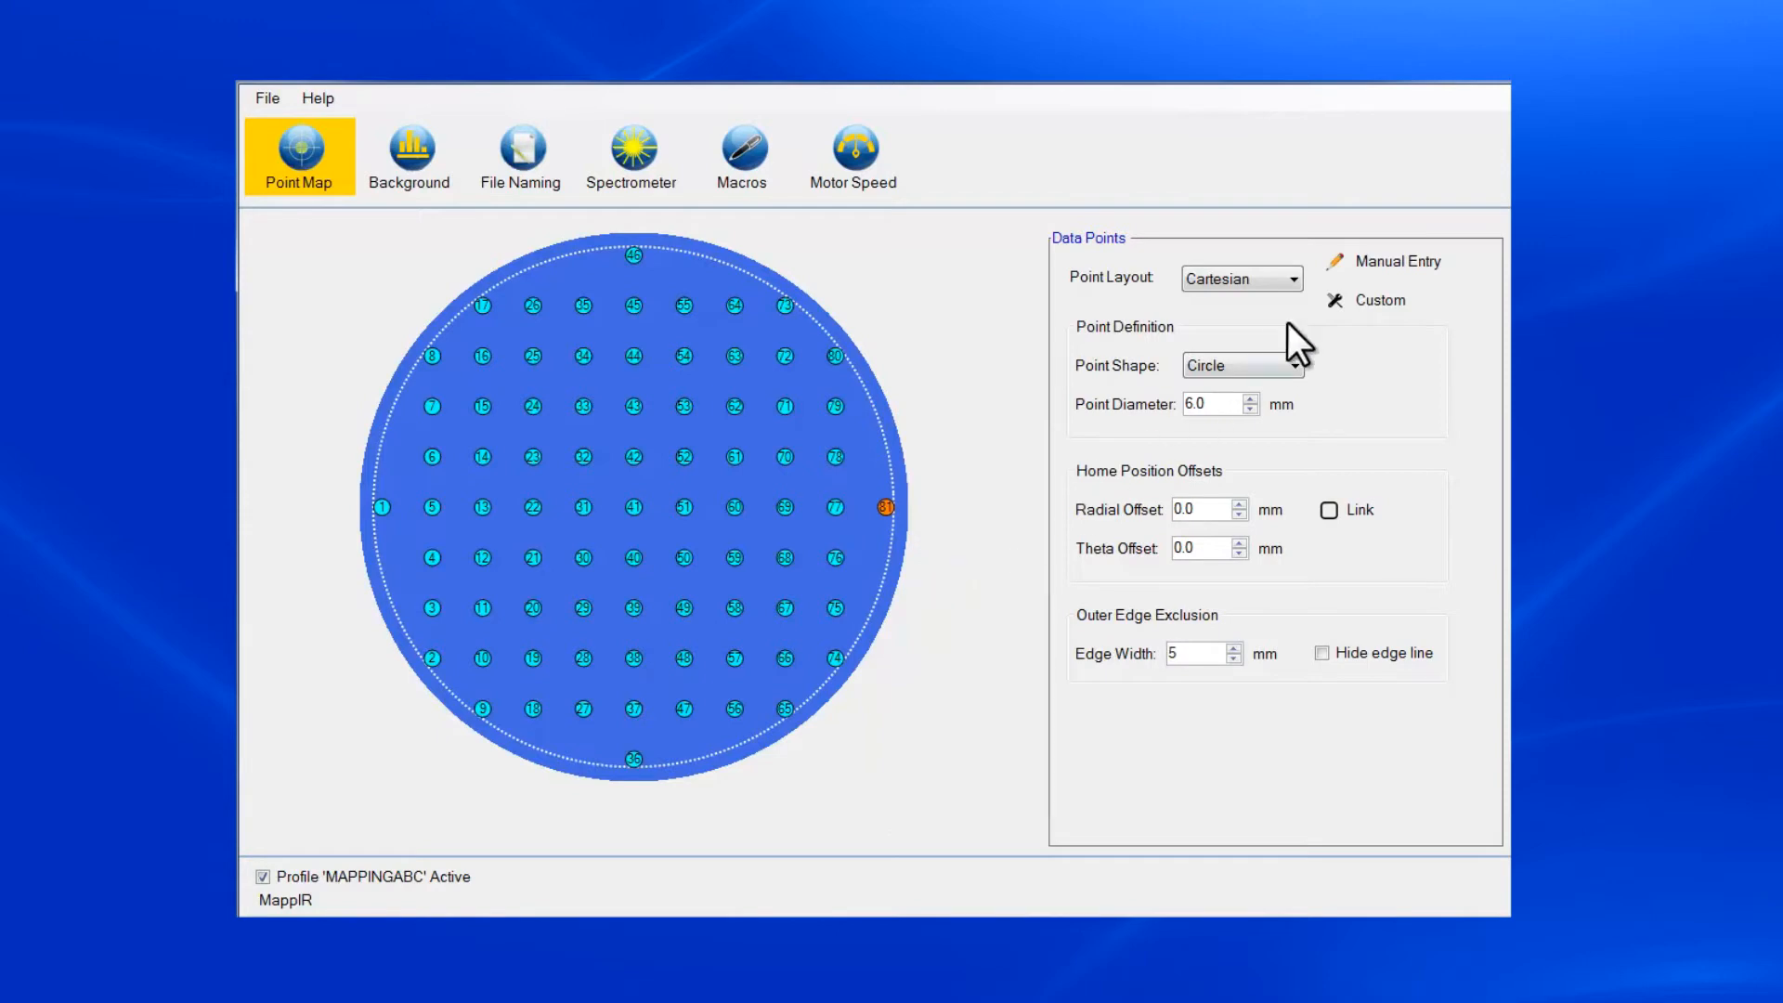
# Review the manual entry table of data points, including the empty last row and row 73, and close it without changes.
pyautogui.click(1384, 262)
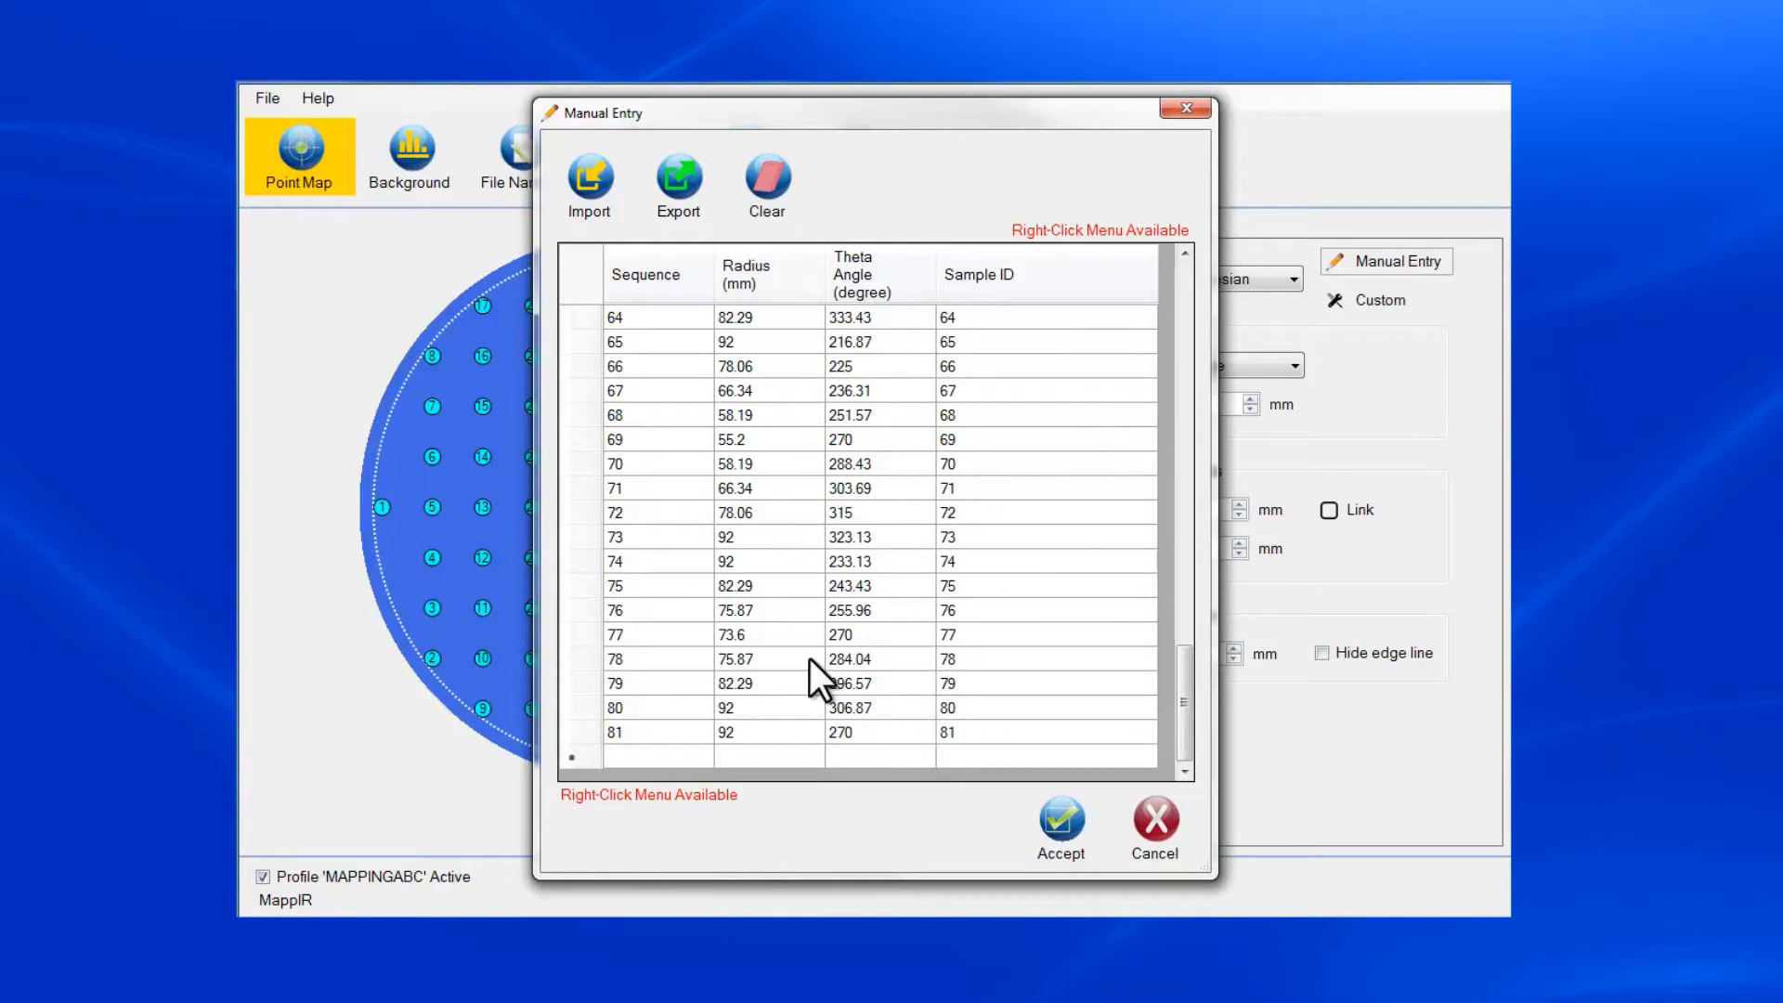
pyautogui.click(683, 761)
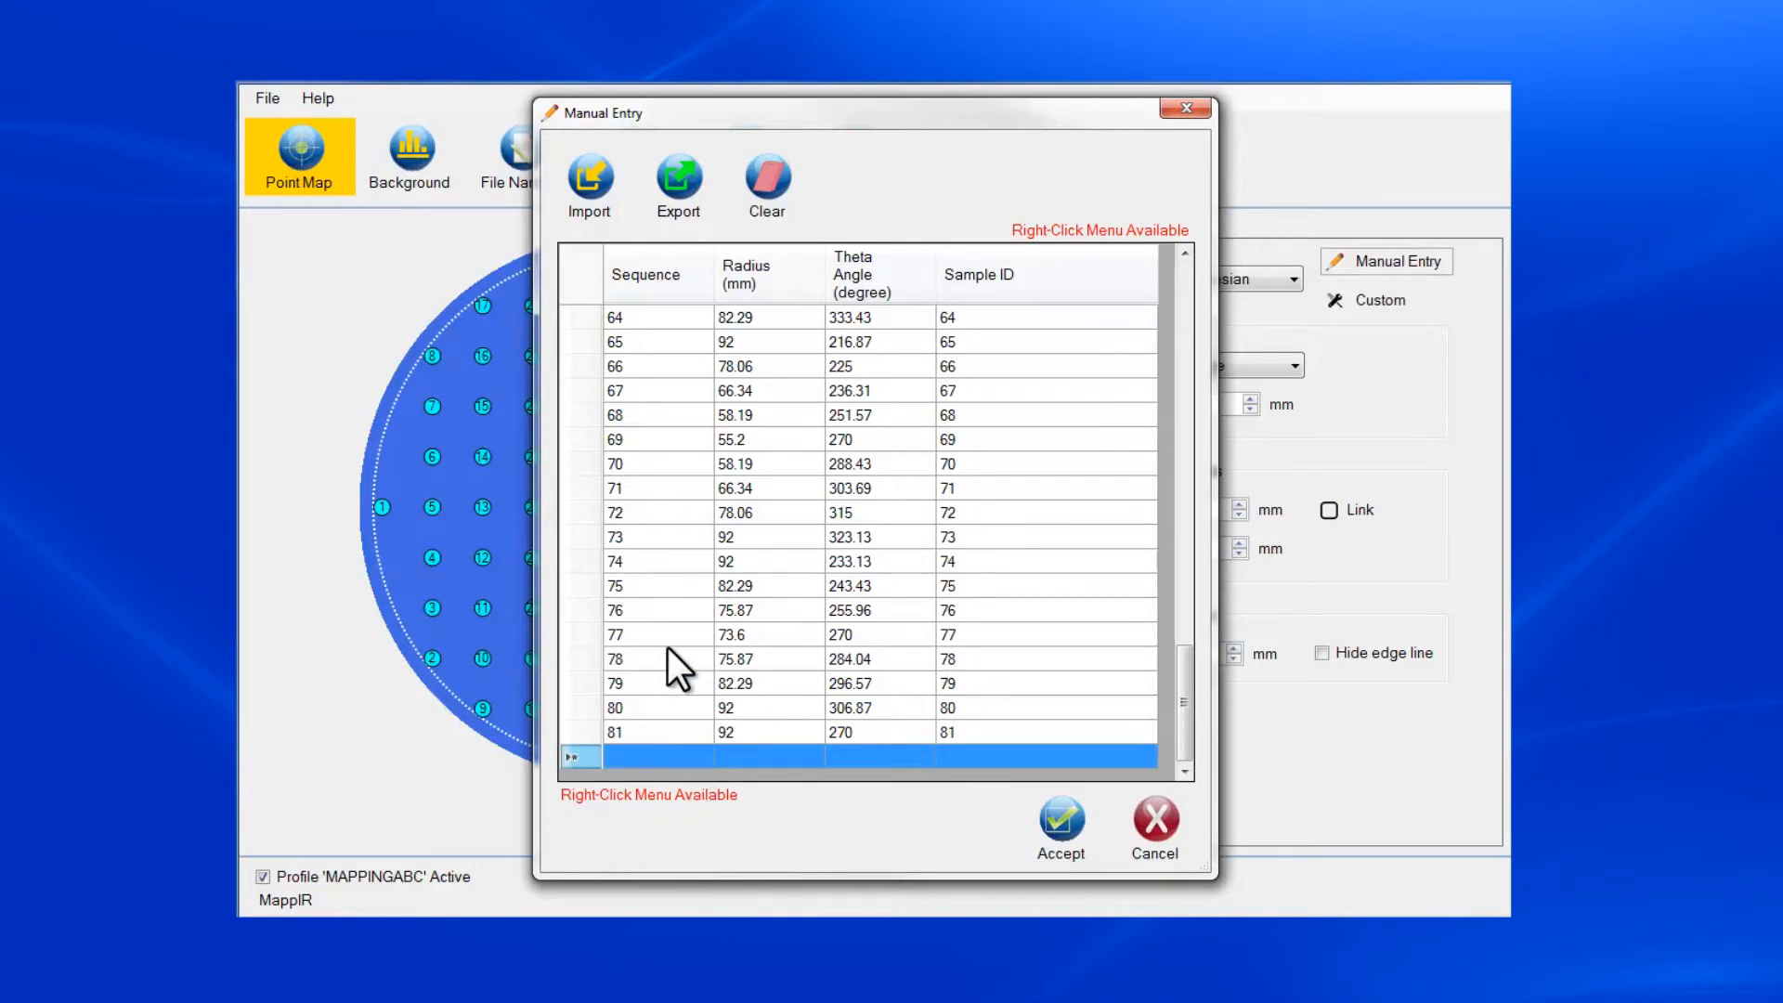
pyautogui.click(662, 537)
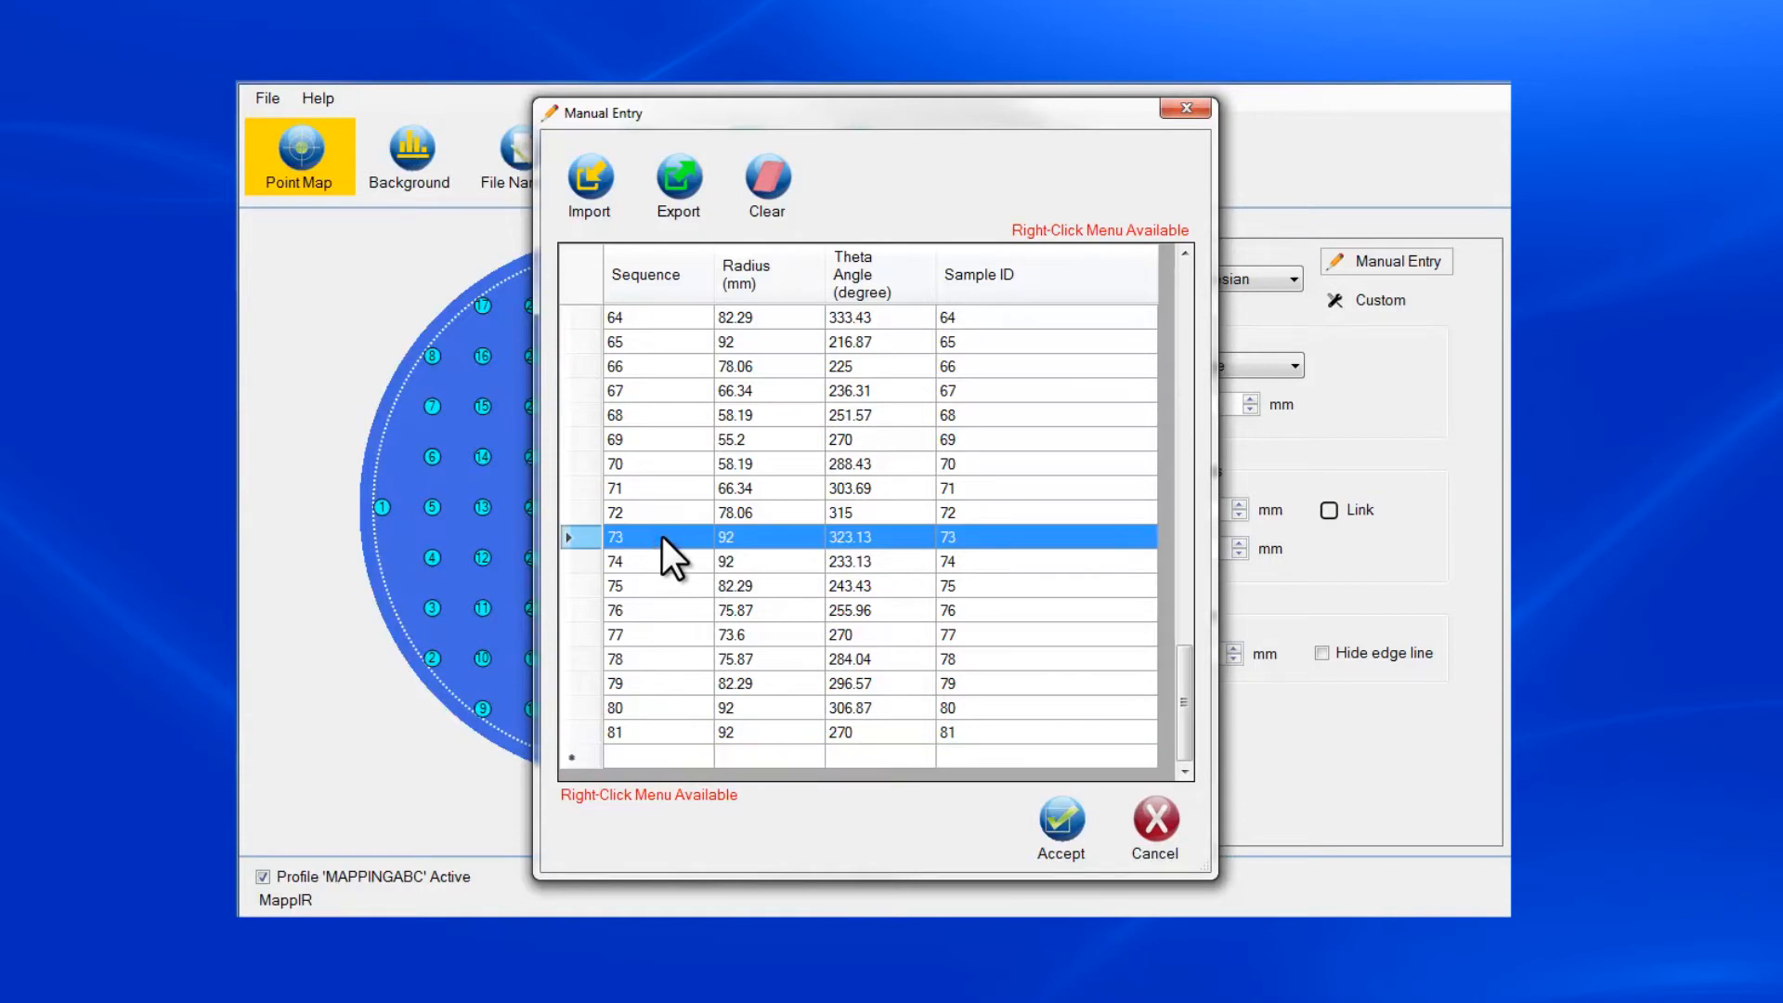
pyautogui.rightClick(662, 537)
pyautogui.click(704, 505)
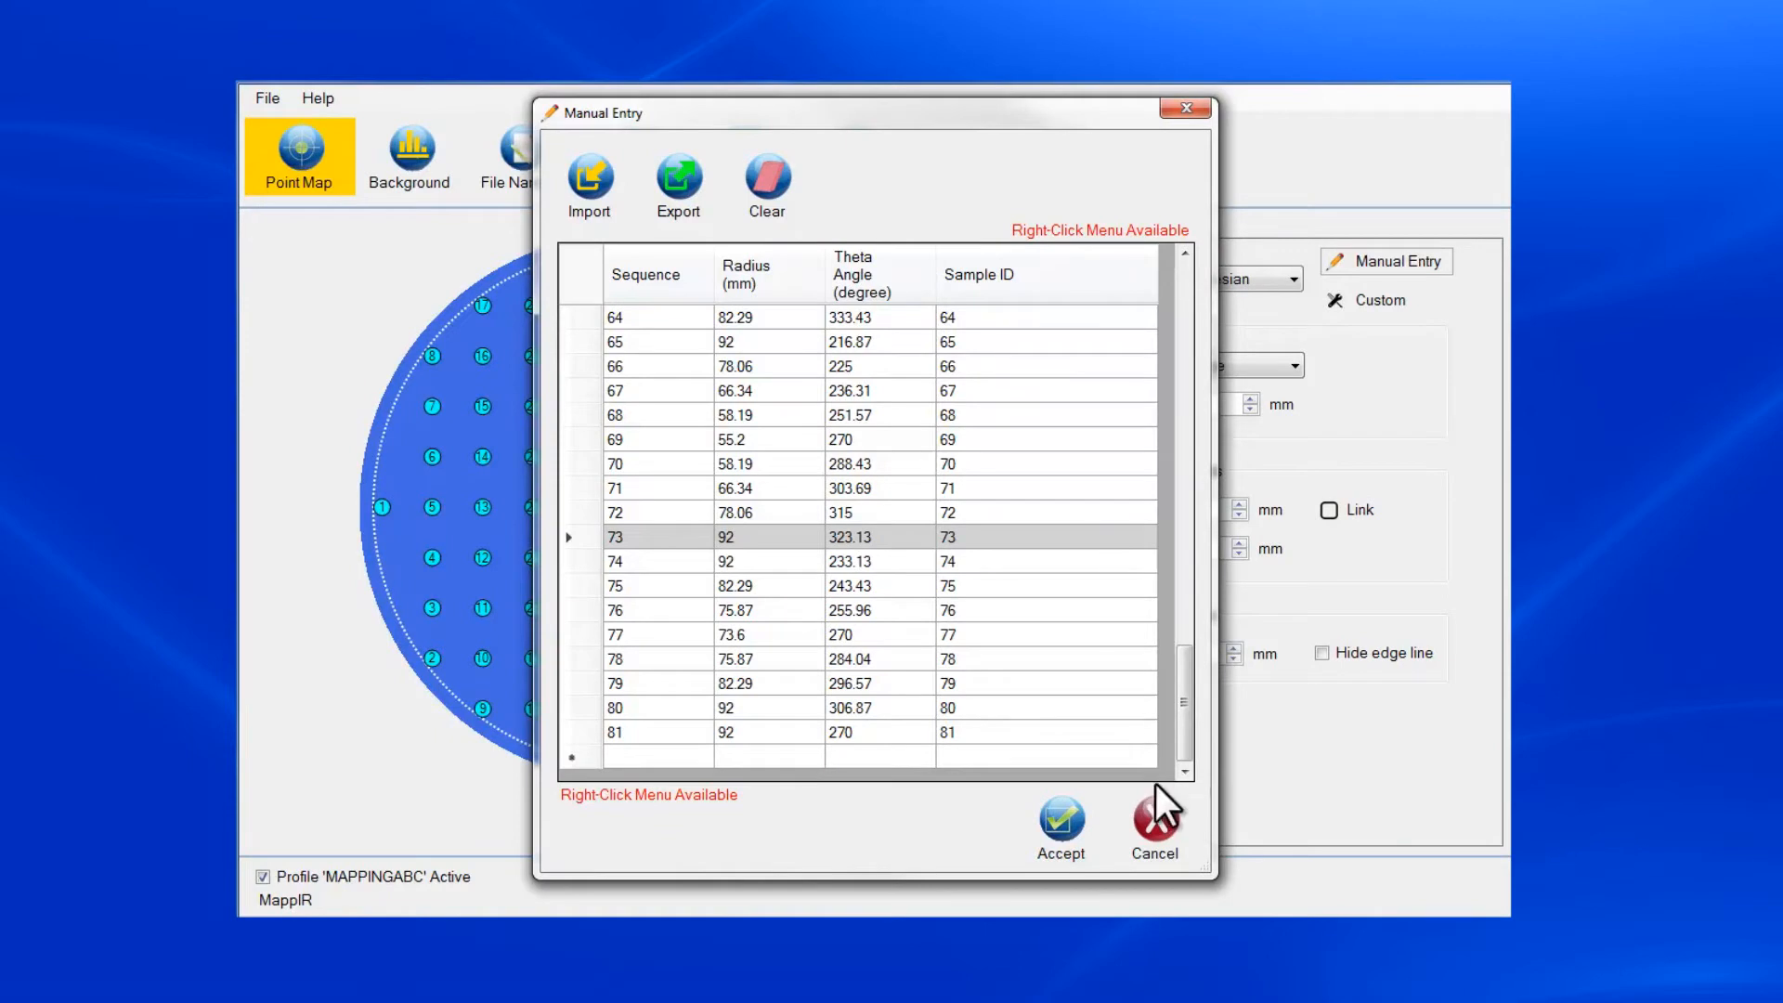
pyautogui.click(1157, 832)
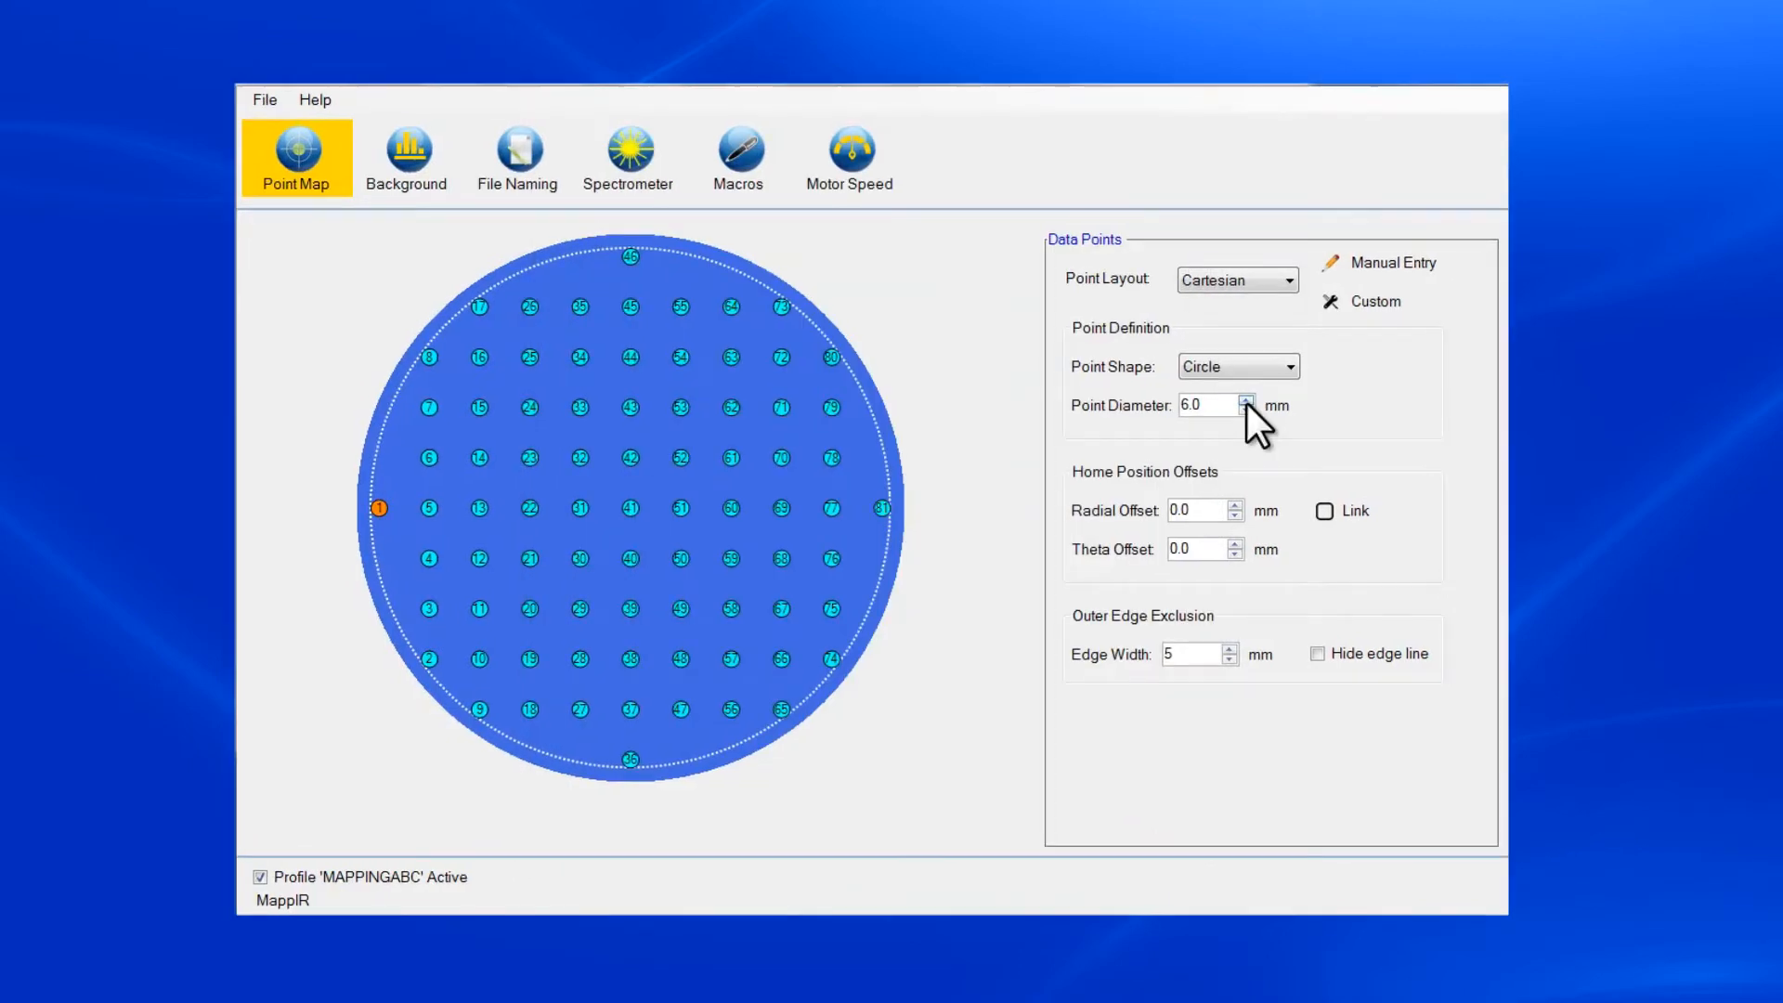
# Adjust the diameter of the circular data points up and down, and set it to 7.0 mm.
pyautogui.click(1246, 400)
pyautogui.click(1247, 401)
pyautogui.click(1247, 400)
pyautogui.click(1247, 401)
pyautogui.click(1246, 400)
pyautogui.click(1244, 410)
pyautogui.click(1245, 410)
pyautogui.click(1245, 411)
pyautogui.click(1245, 410)
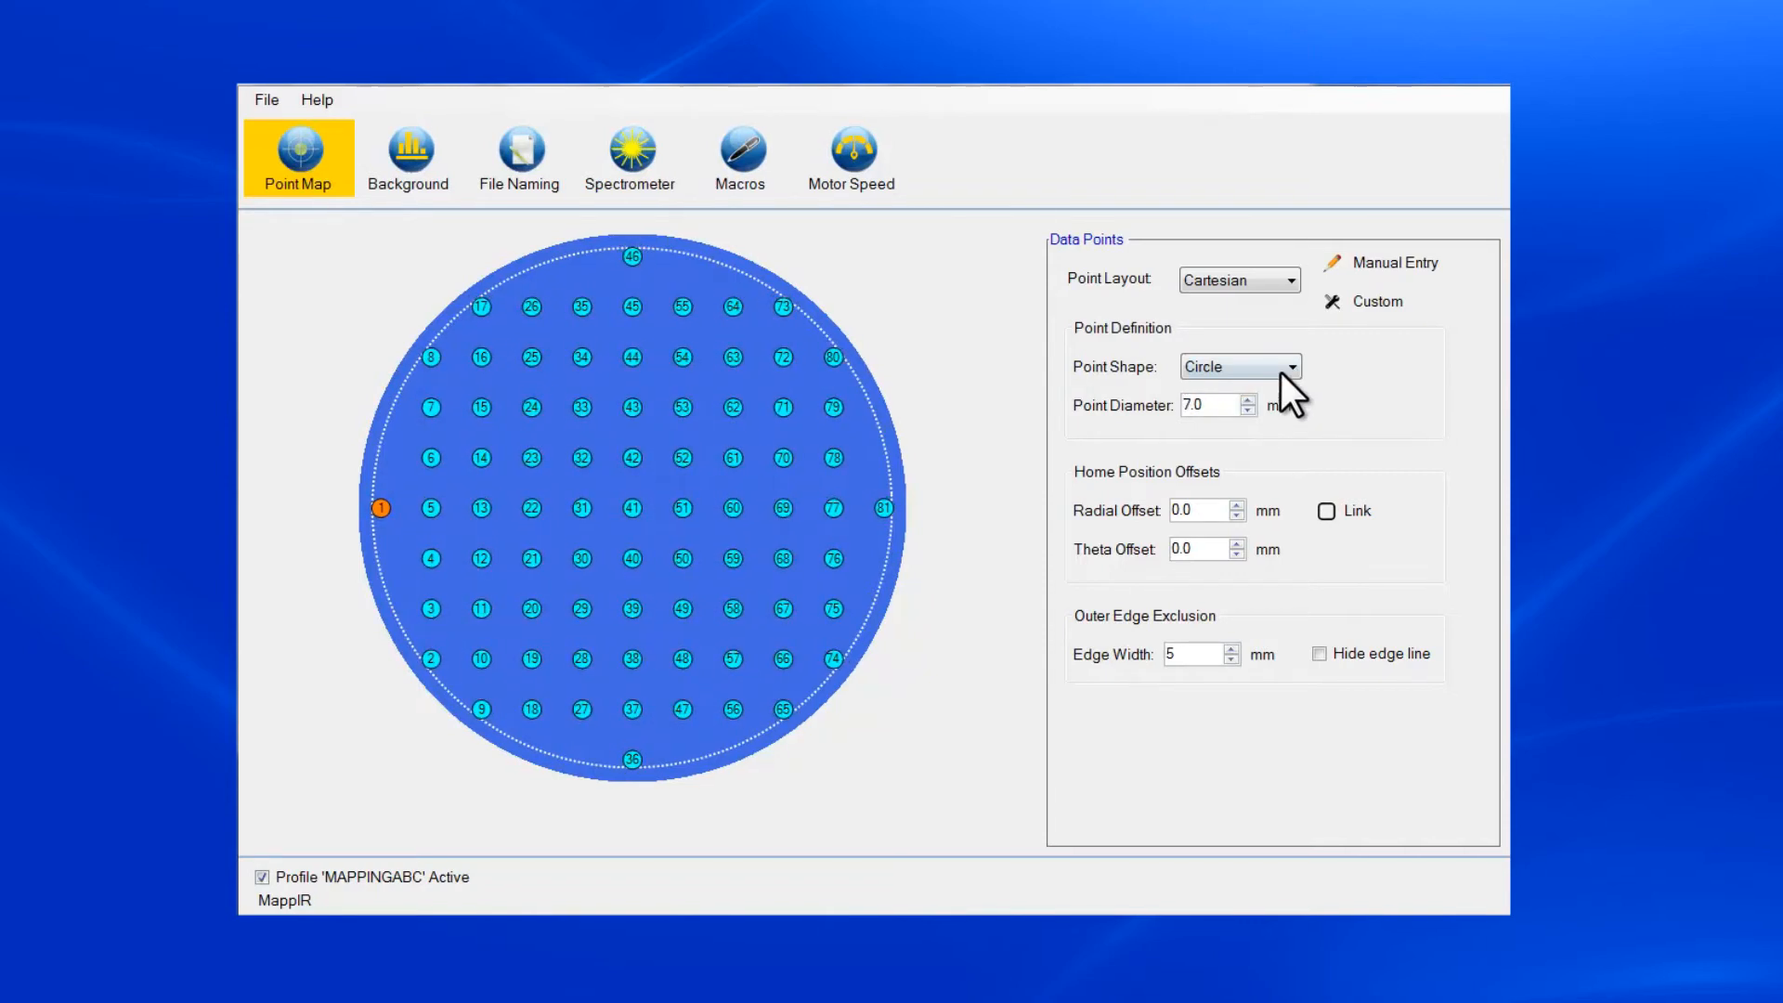
# Try the Rectangle point shape for the data points and return the shape to Circle.
pyautogui.click(1285, 368)
pyautogui.click(1274, 405)
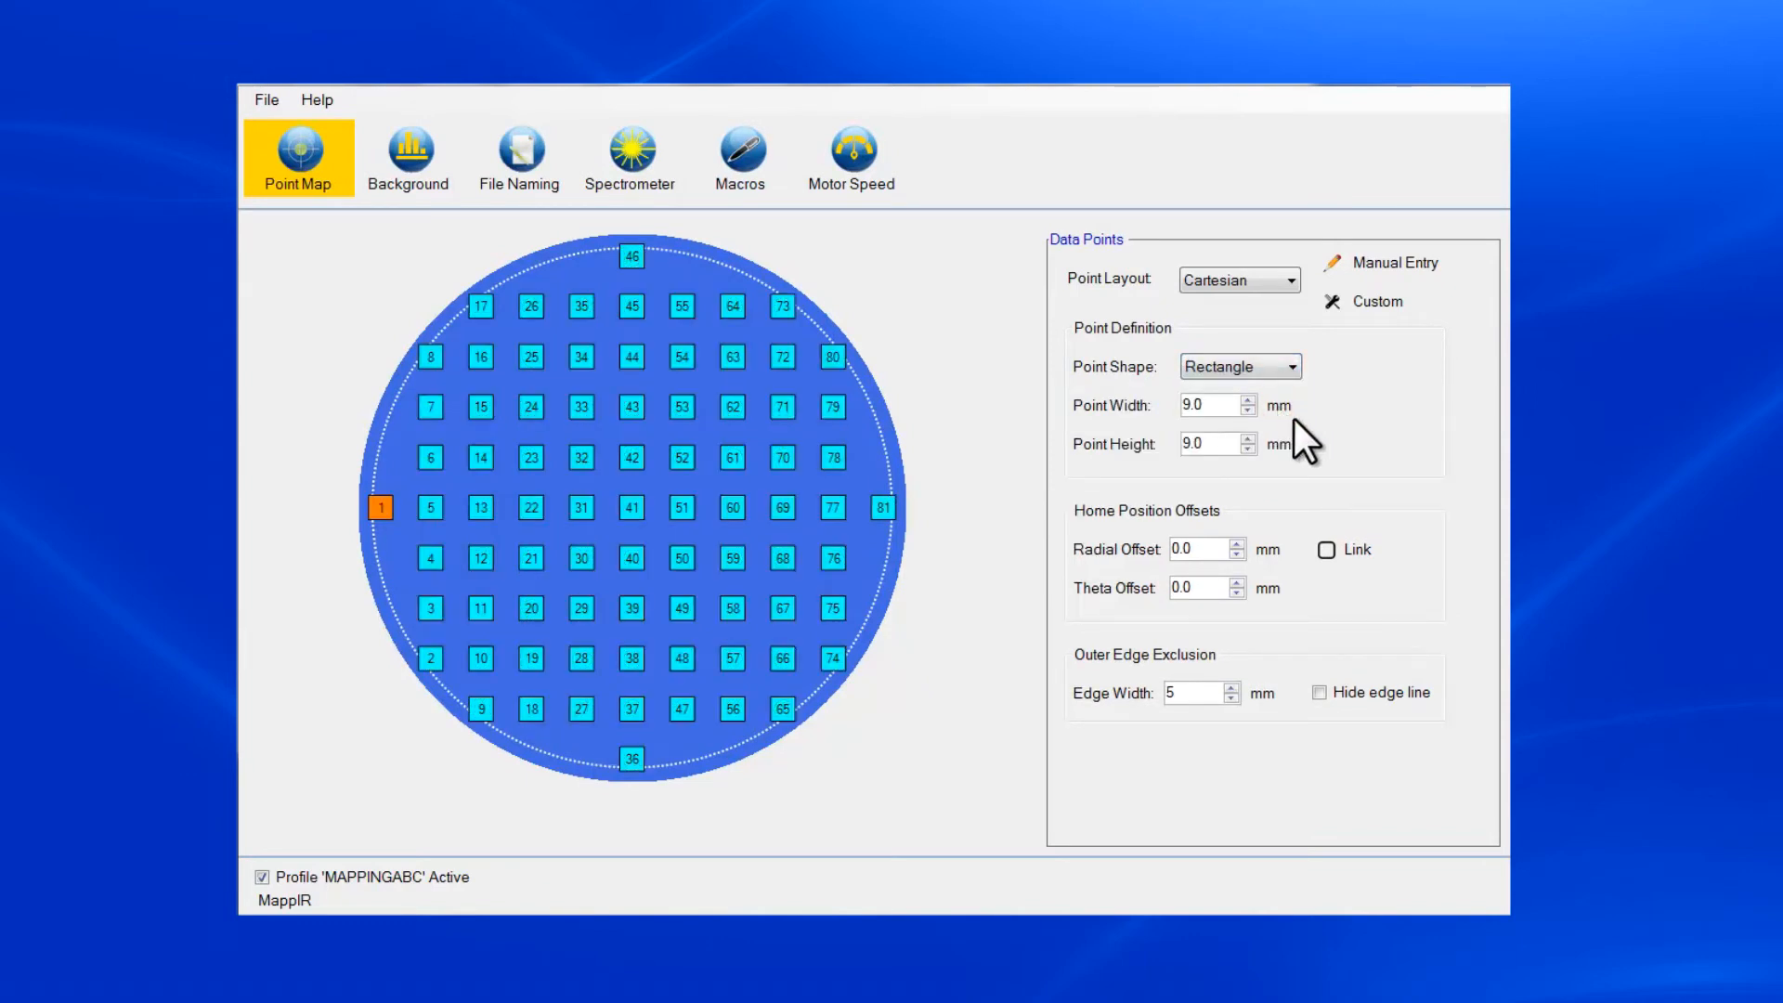
pyautogui.click(1289, 370)
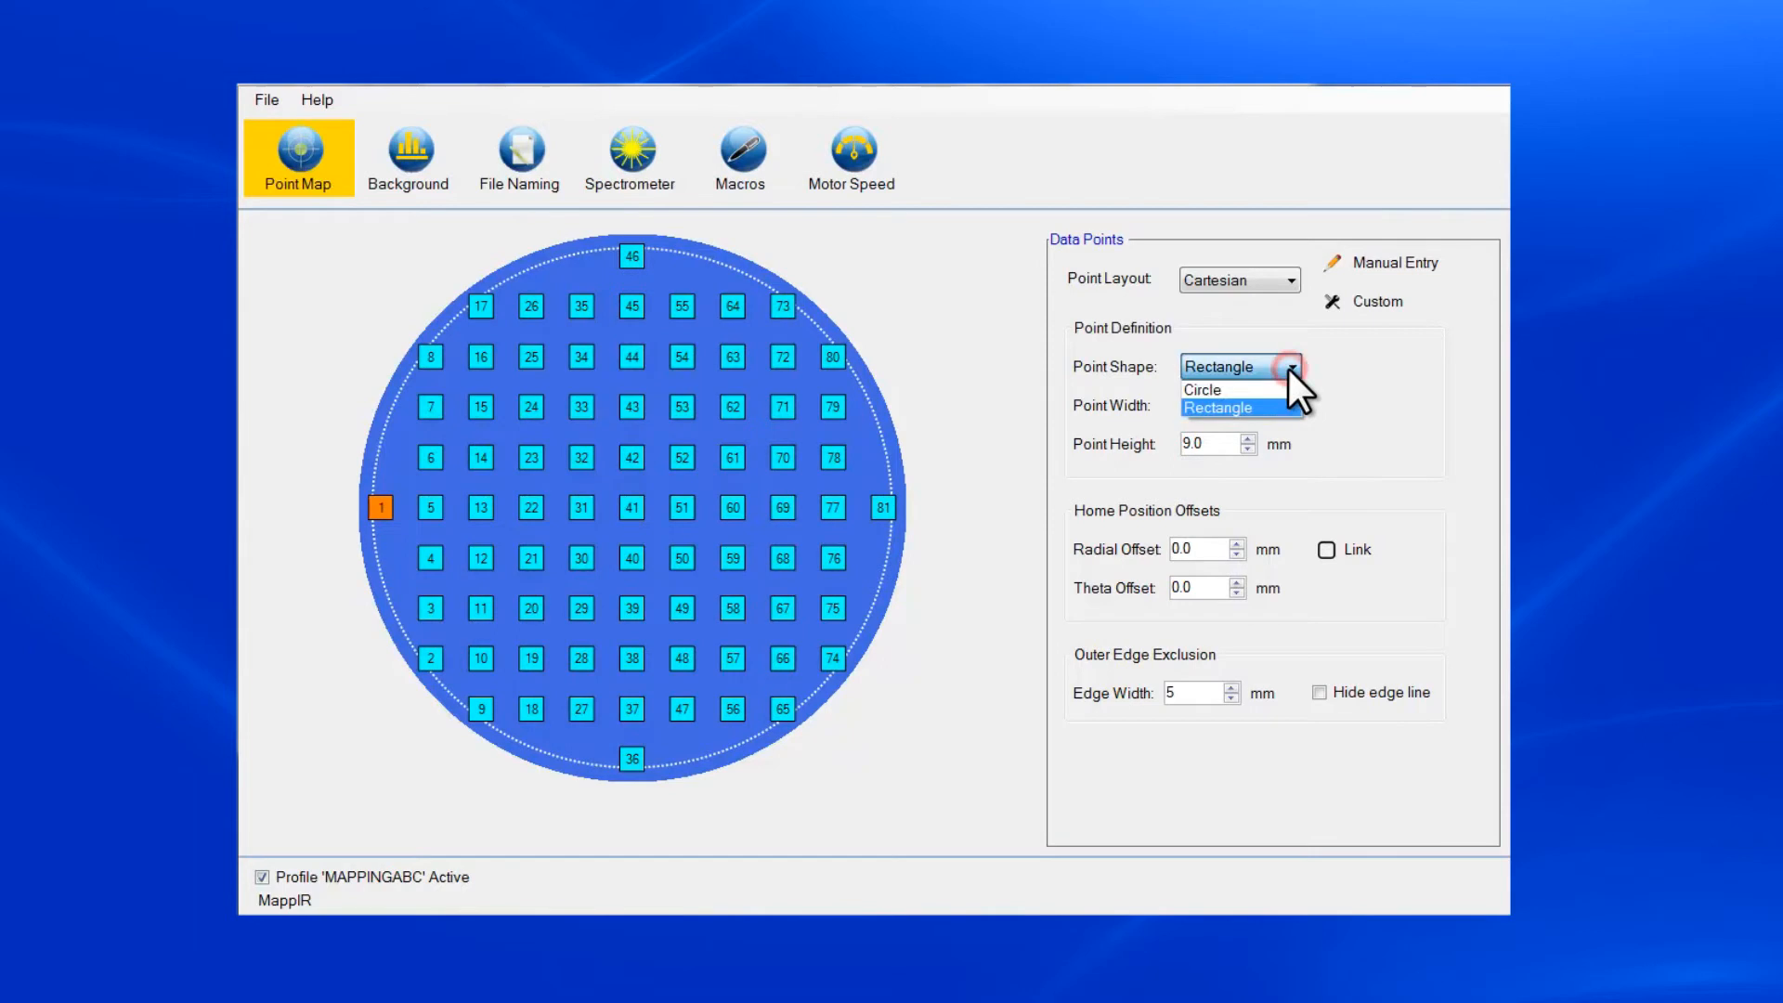
pyautogui.click(1286, 388)
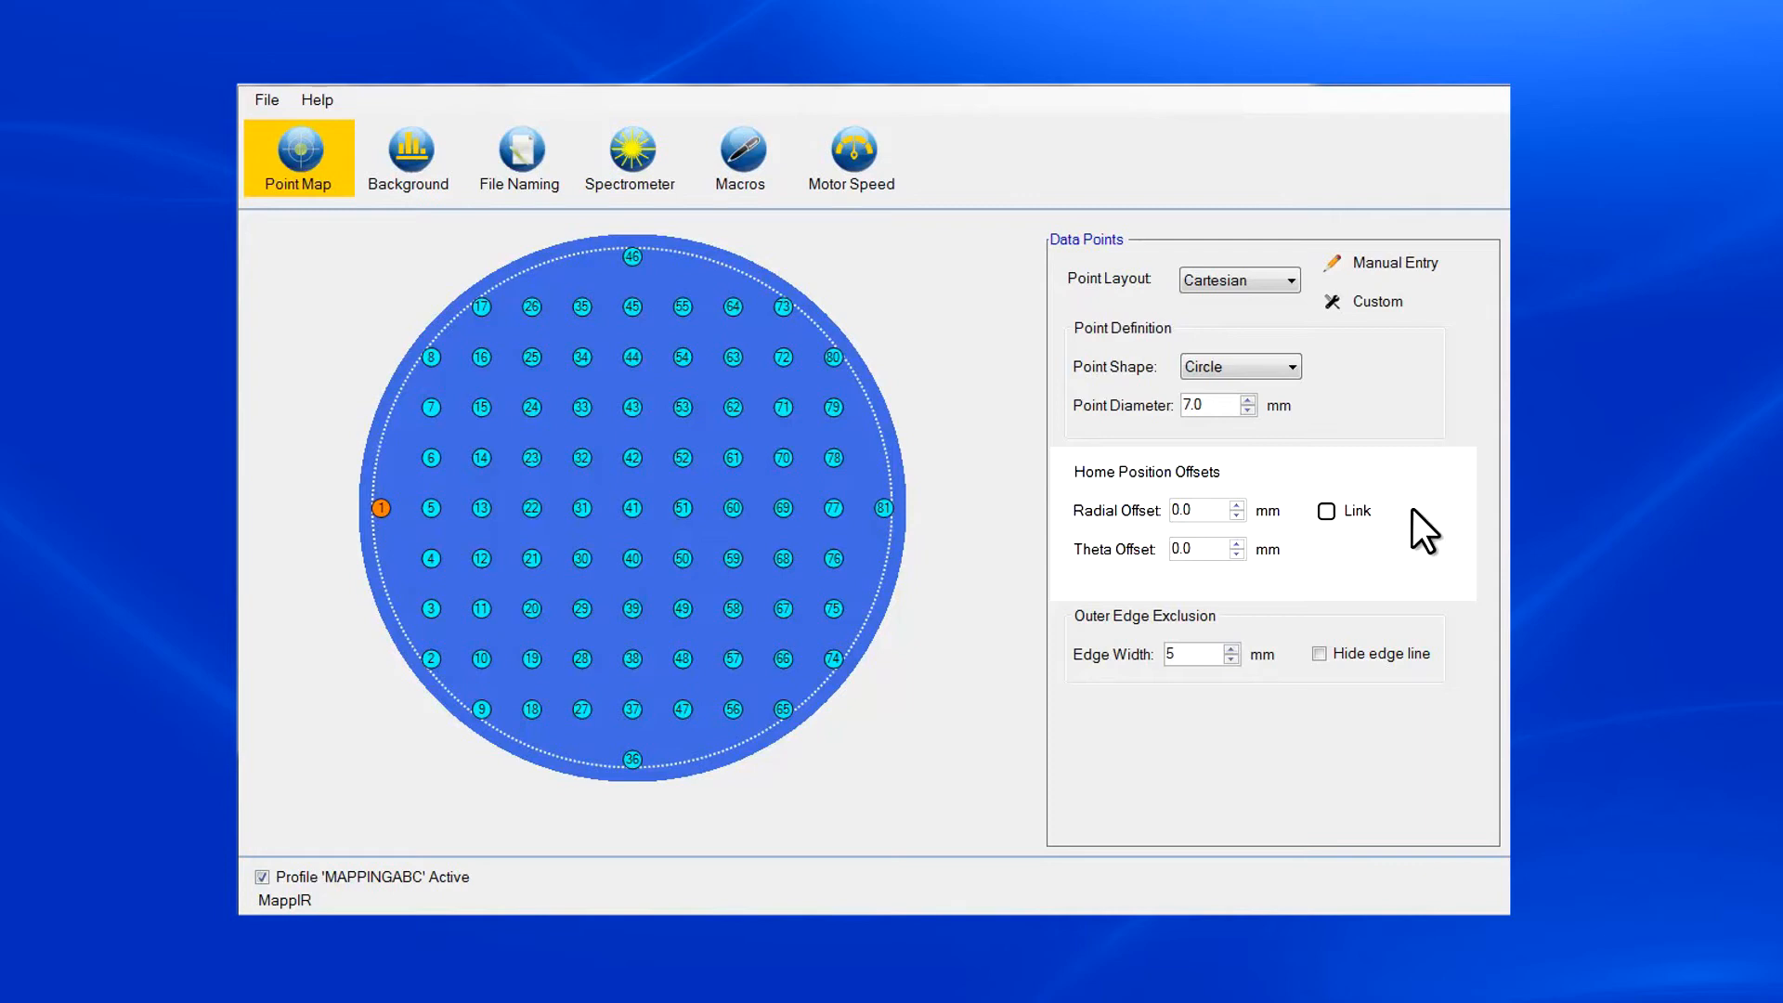
# Set the outer edge exclusion width to 20 mm.
pyautogui.click(1230, 649)
pyautogui.click(1231, 649)
pyautogui.click(1230, 649)
pyautogui.click(1231, 649)
pyautogui.click(1231, 649)
pyautogui.click(1231, 649)
pyautogui.click(1231, 650)
pyautogui.click(1231, 650)
pyautogui.click(1231, 650)
pyautogui.click(1231, 649)
pyautogui.click(1231, 650)
pyautogui.click(1230, 649)
pyautogui.click(1231, 650)
pyautogui.click(1230, 649)
pyautogui.click(1230, 649)
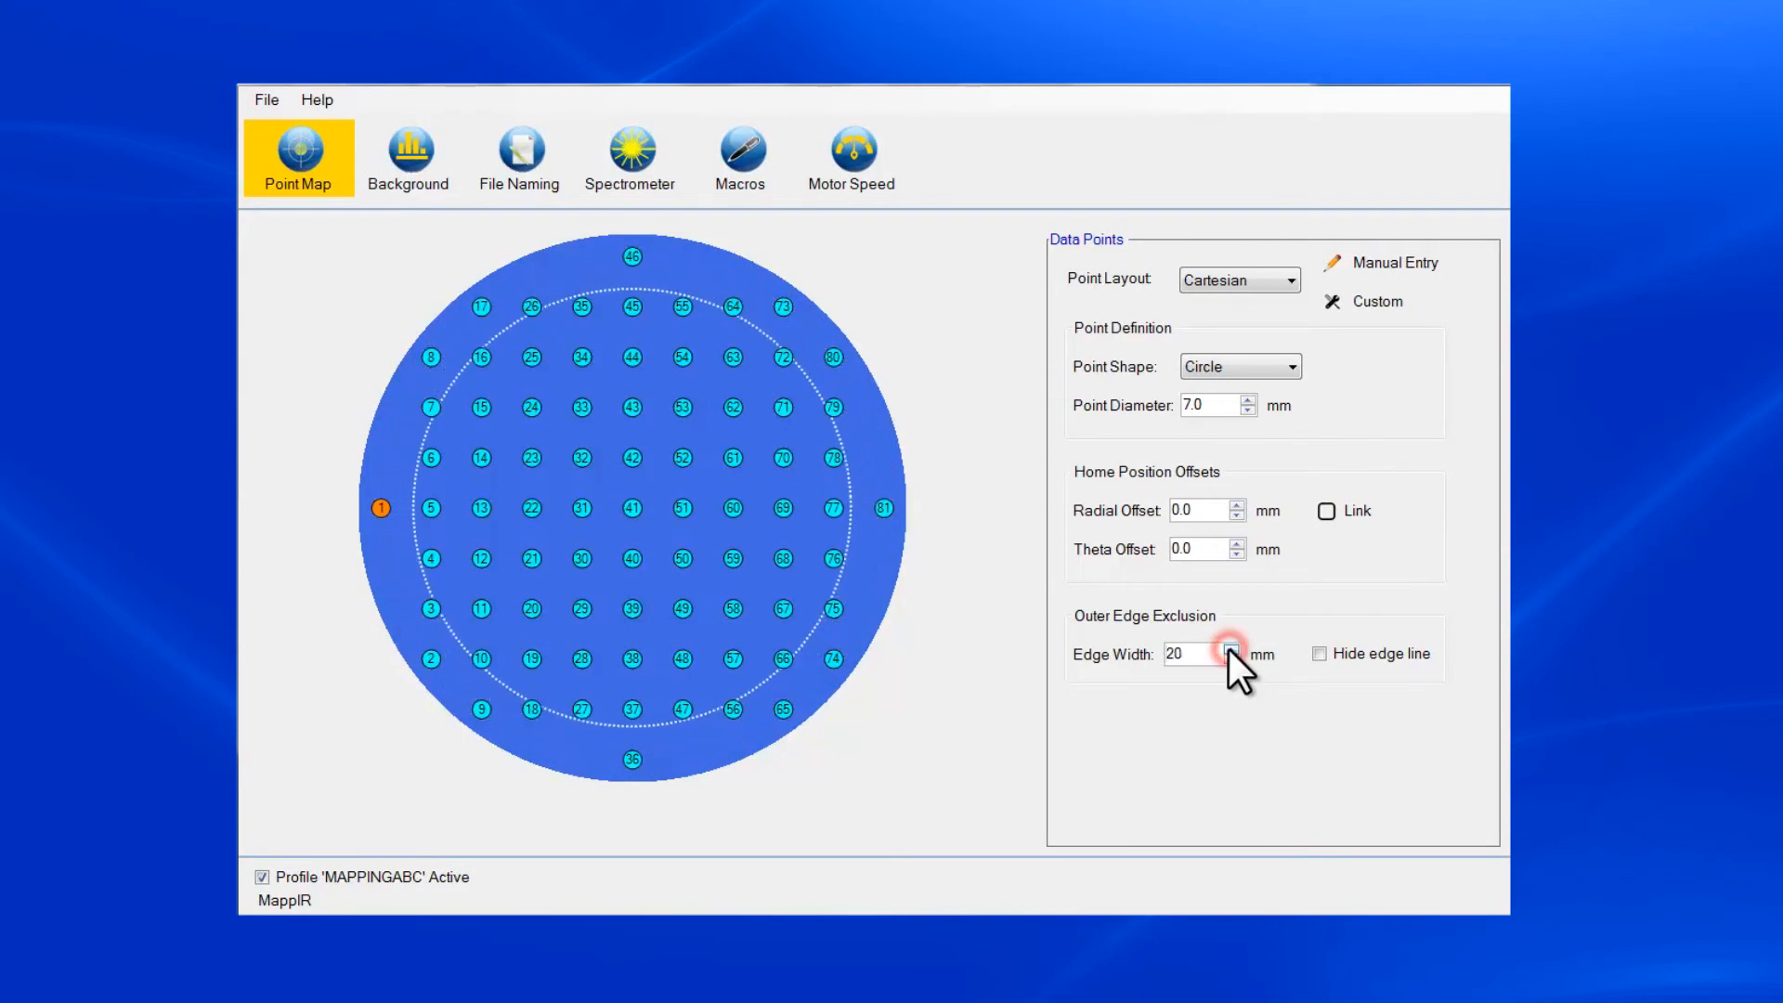
# Reduce the outer edge exclusion width to 5 mm.
pyautogui.click(1230, 658)
pyautogui.doubleClick(1231, 658)
pyautogui.doubleClick(1231, 659)
pyautogui.click(1231, 658)
pyautogui.doubleClick(1231, 659)
pyautogui.doubleClick(1230, 659)
pyautogui.doubleClick(1231, 659)
pyautogui.click(1230, 659)
pyautogui.doubleClick(1230, 659)
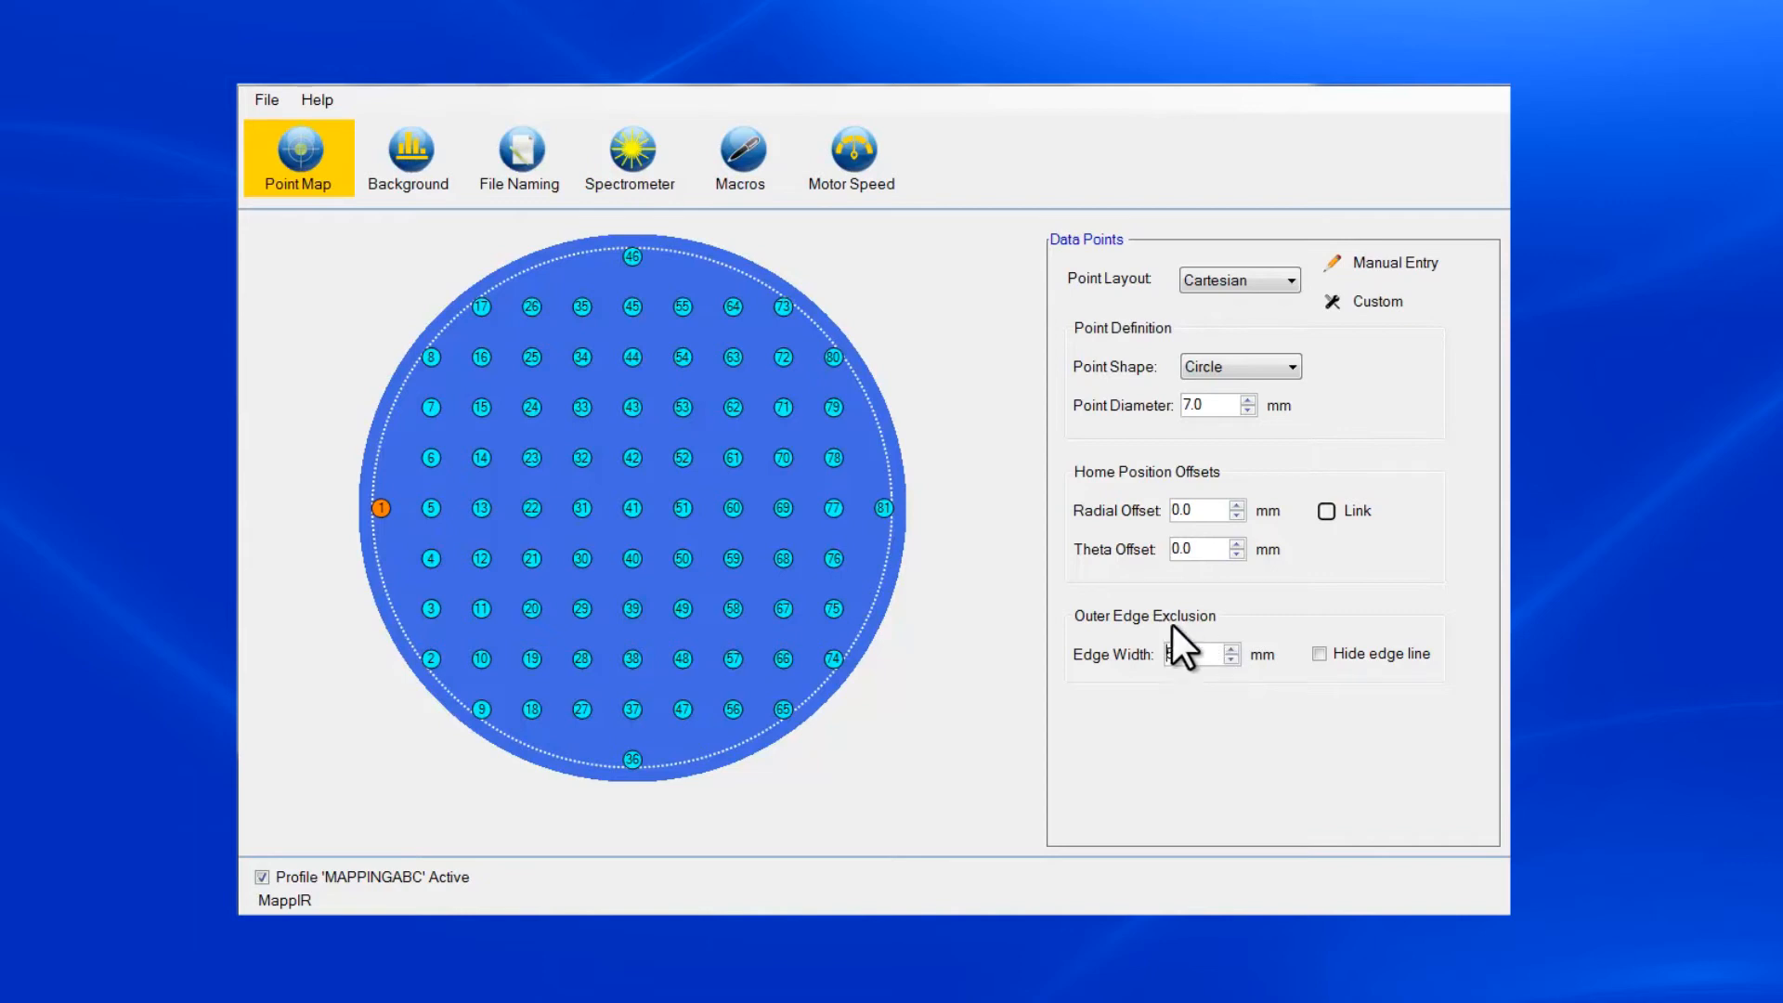
# Review the background collection options, and try the Timestamp naming method for spectra files before returning to the custom root filename.
pyautogui.click(416, 173)
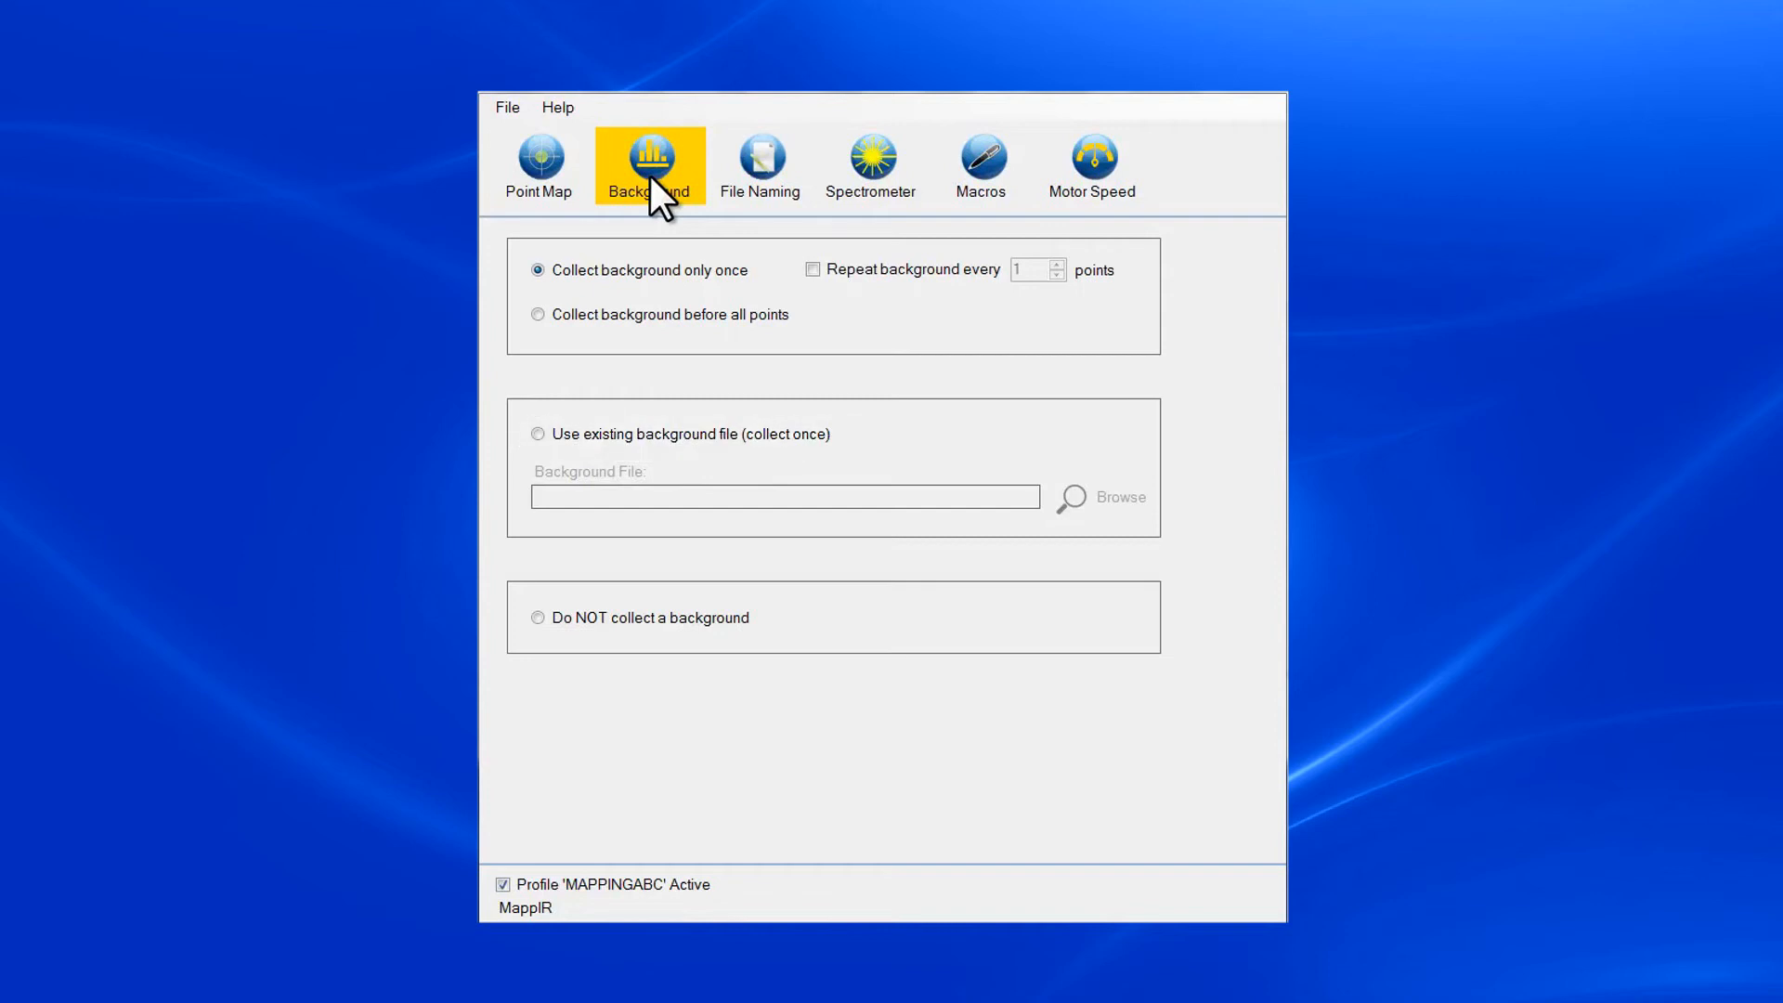
pyautogui.click(799, 151)
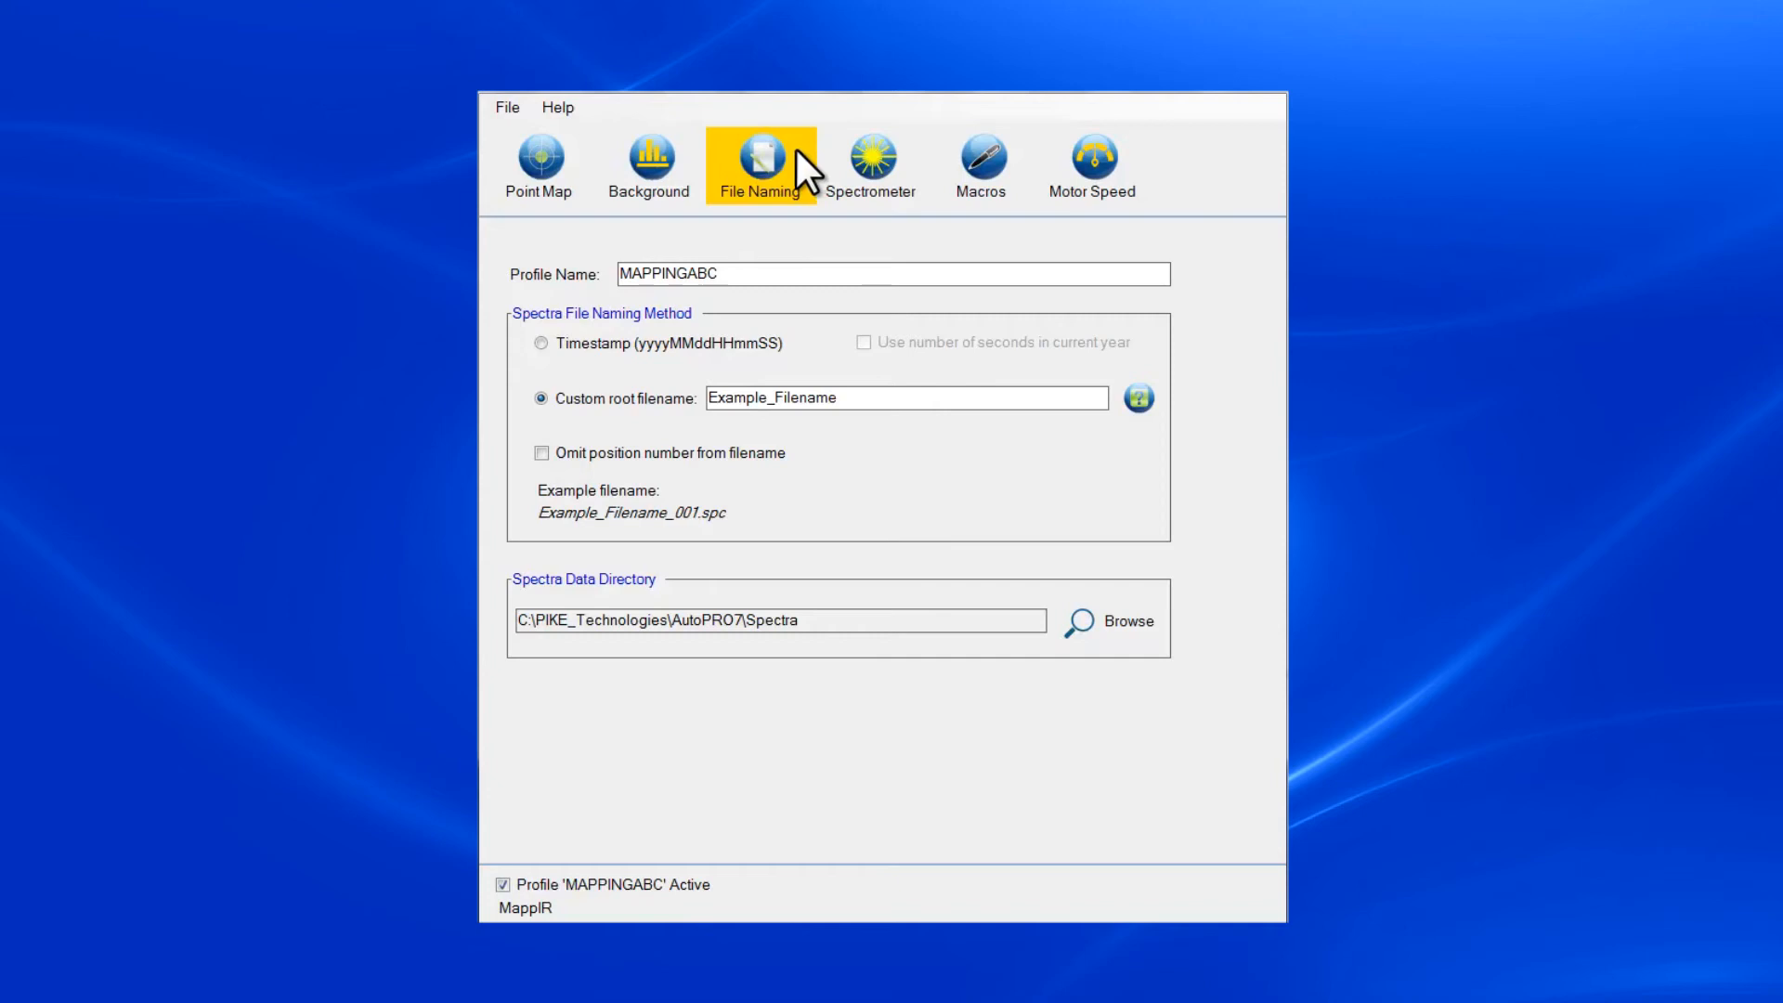
pyautogui.click(540, 344)
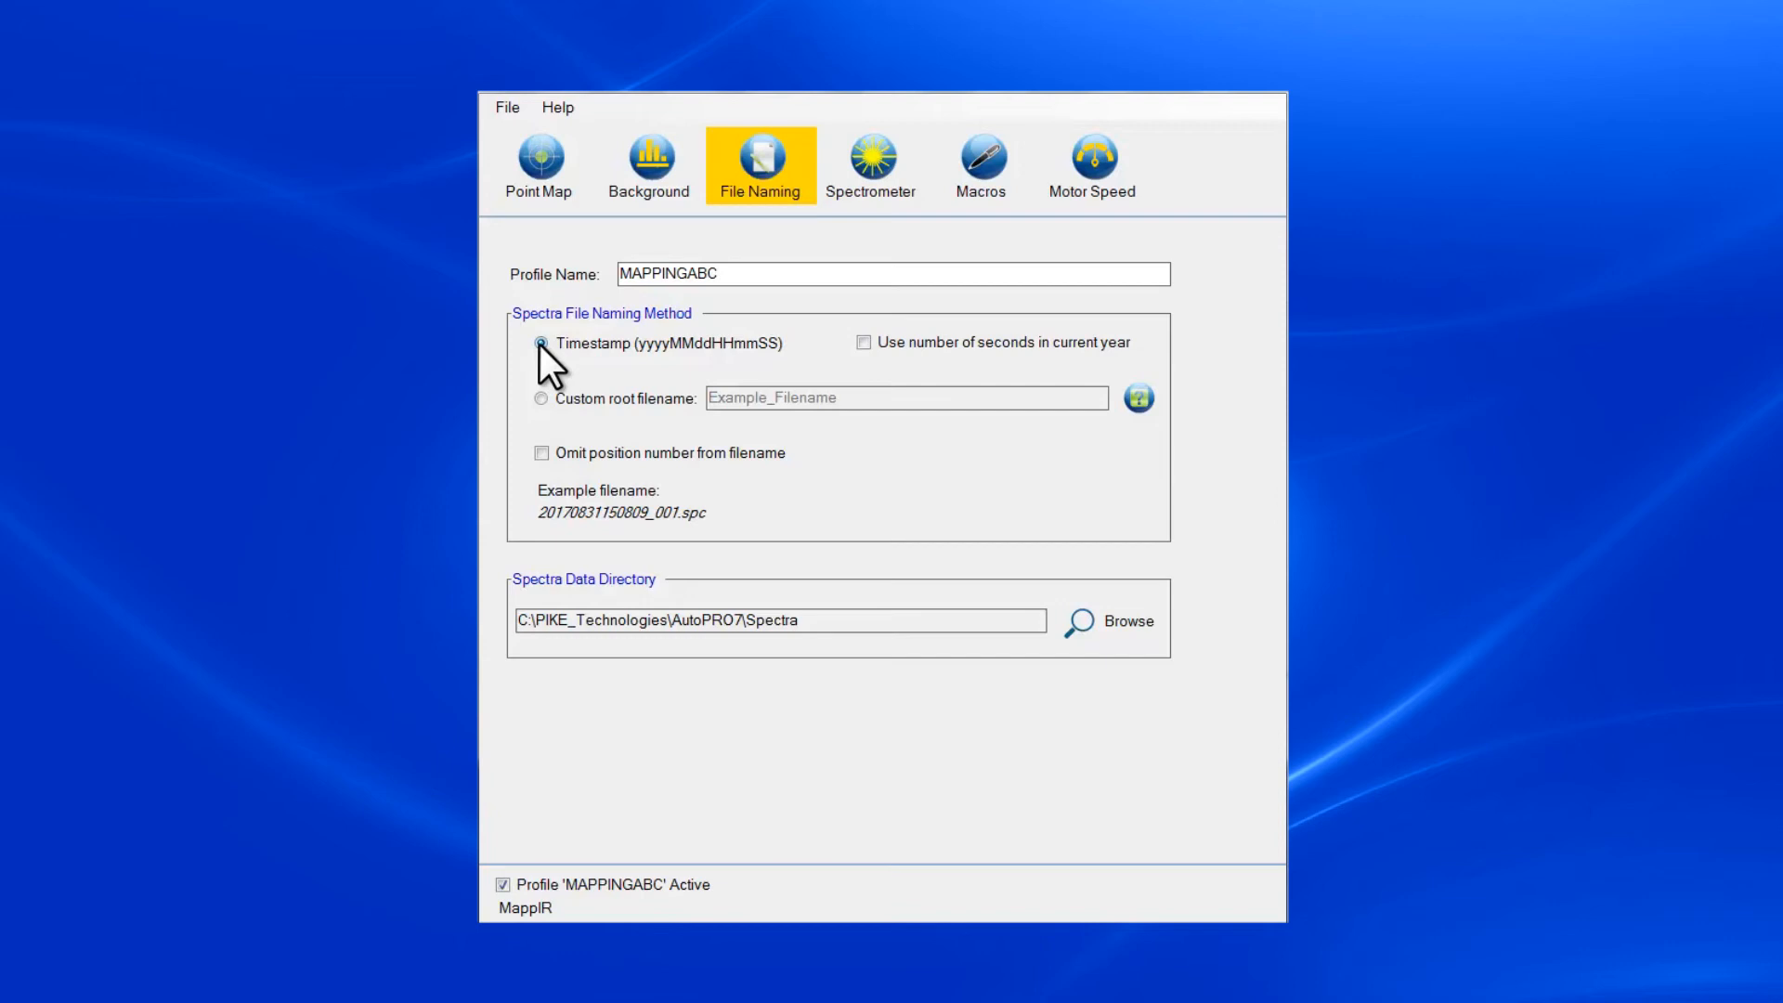
pyautogui.click(540, 399)
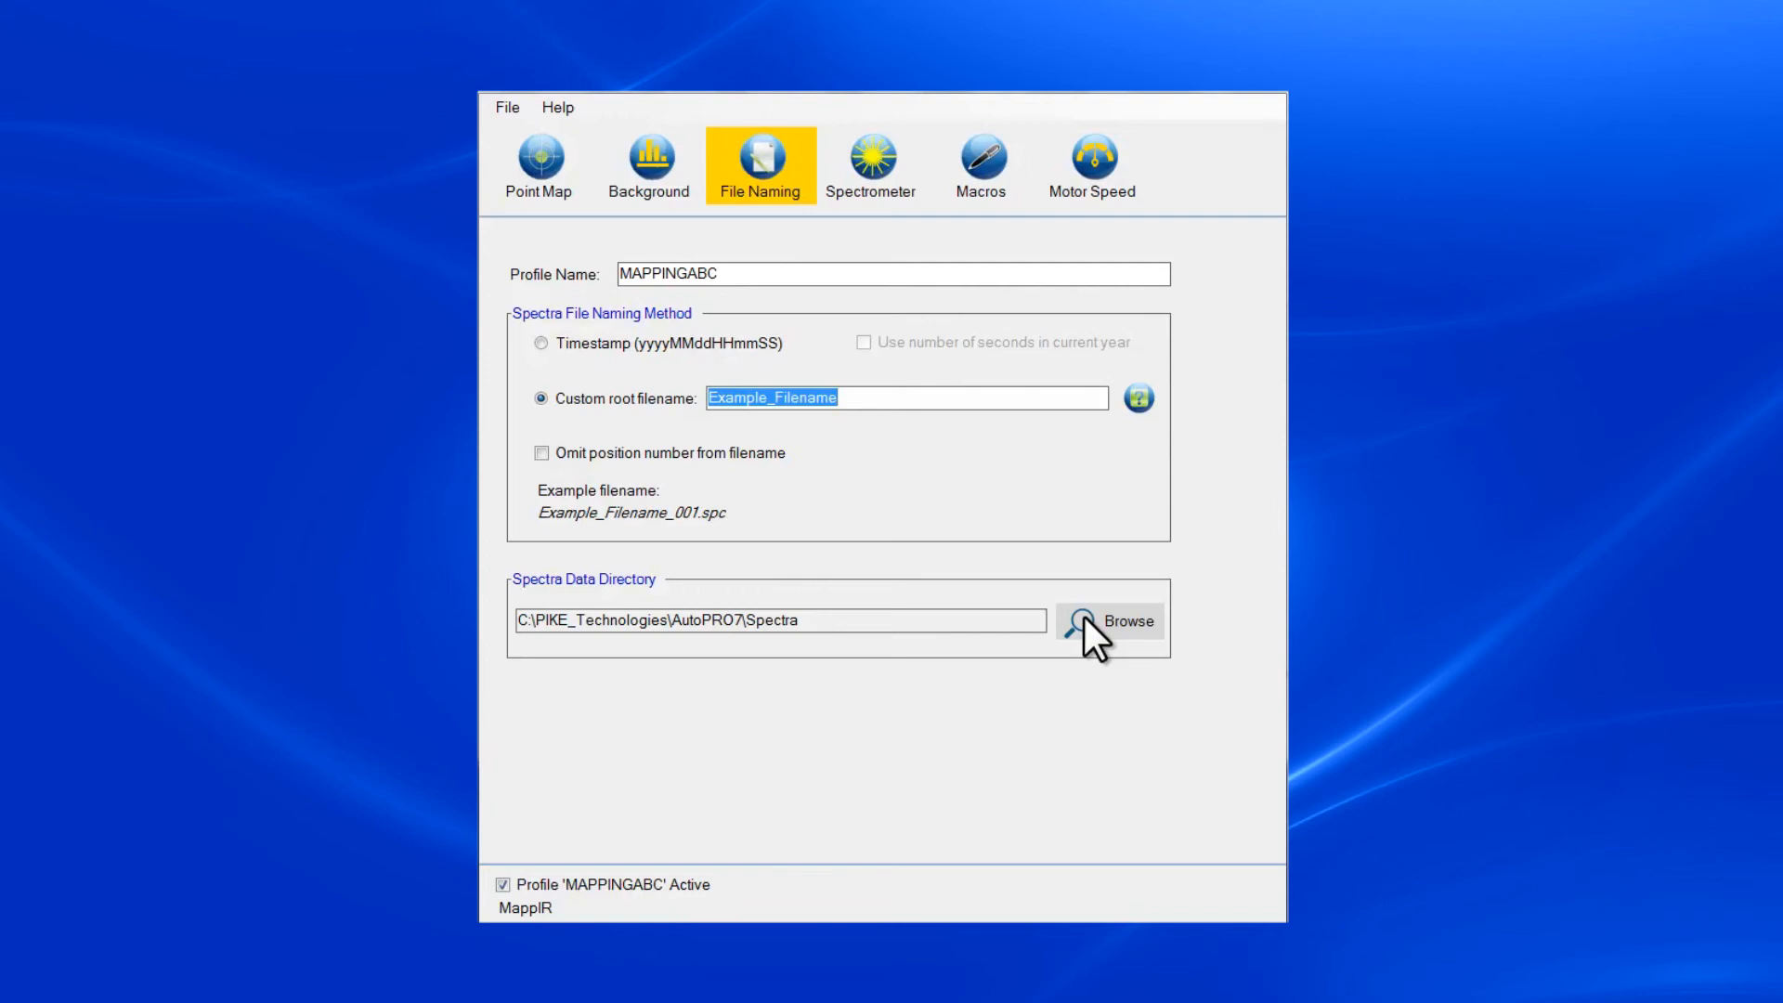
# Review the profile's spectrometer software and macro settings, and save the profile and exit the editor.
pyautogui.click(874, 169)
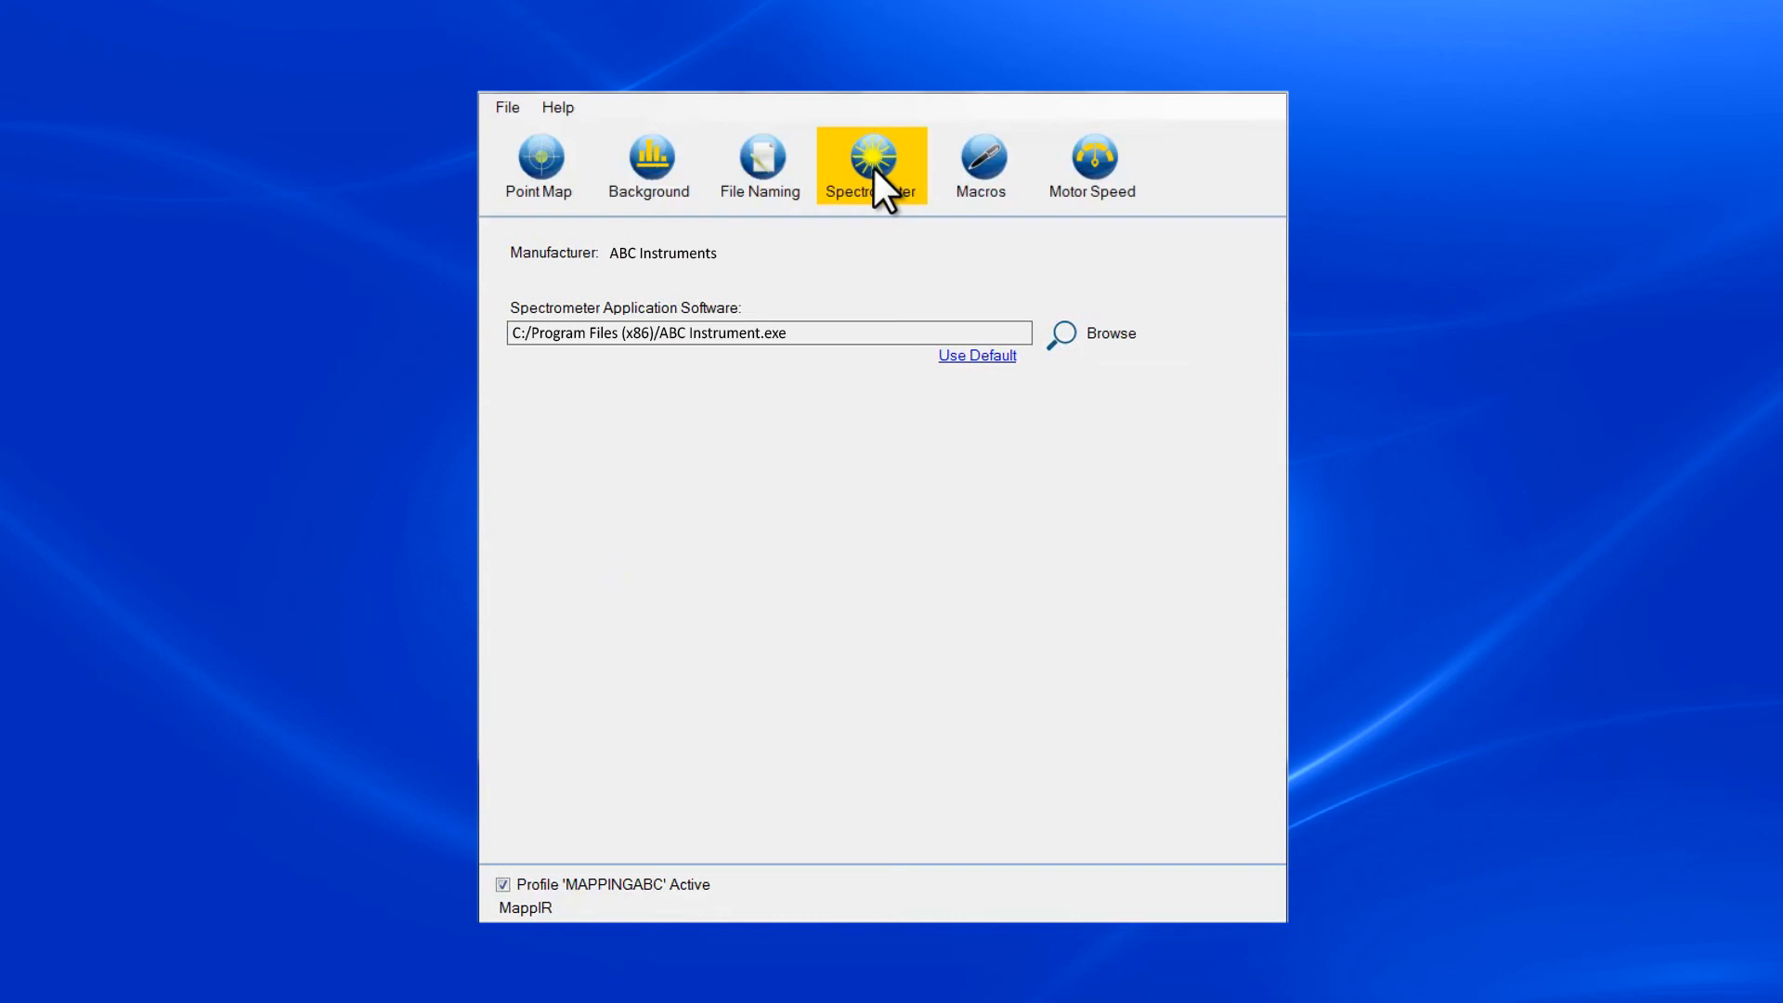
pyautogui.click(1012, 173)
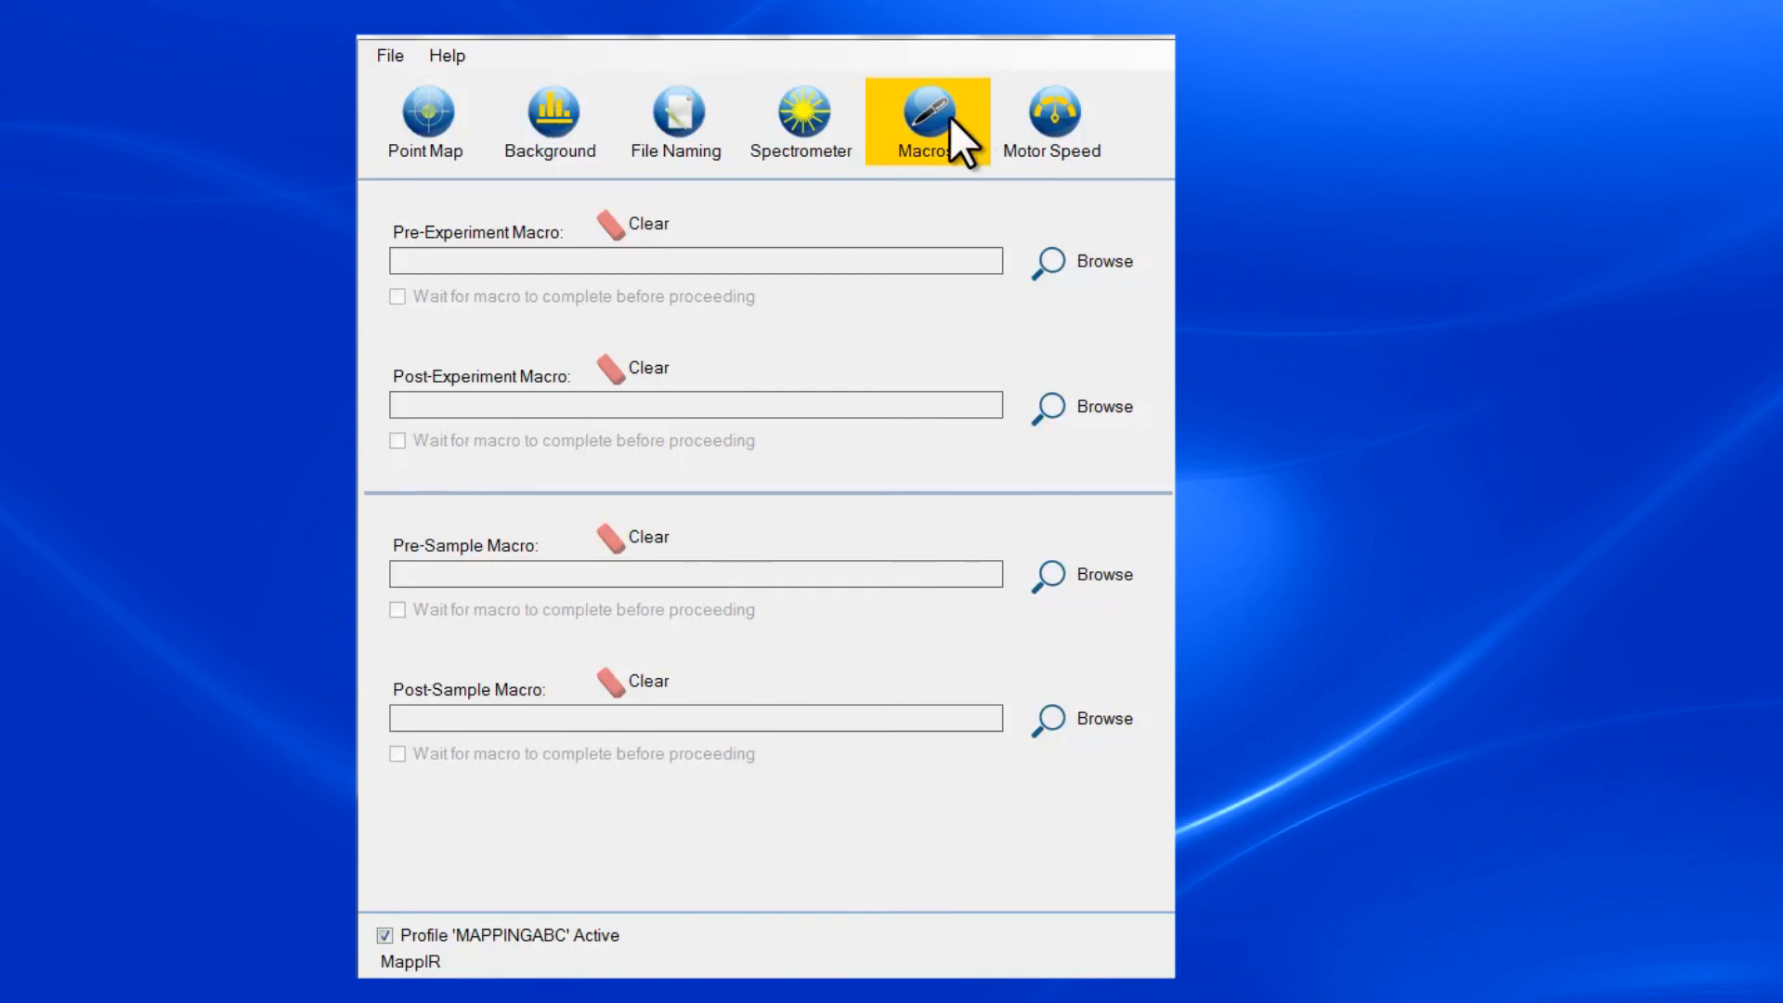
pyautogui.click(392, 50)
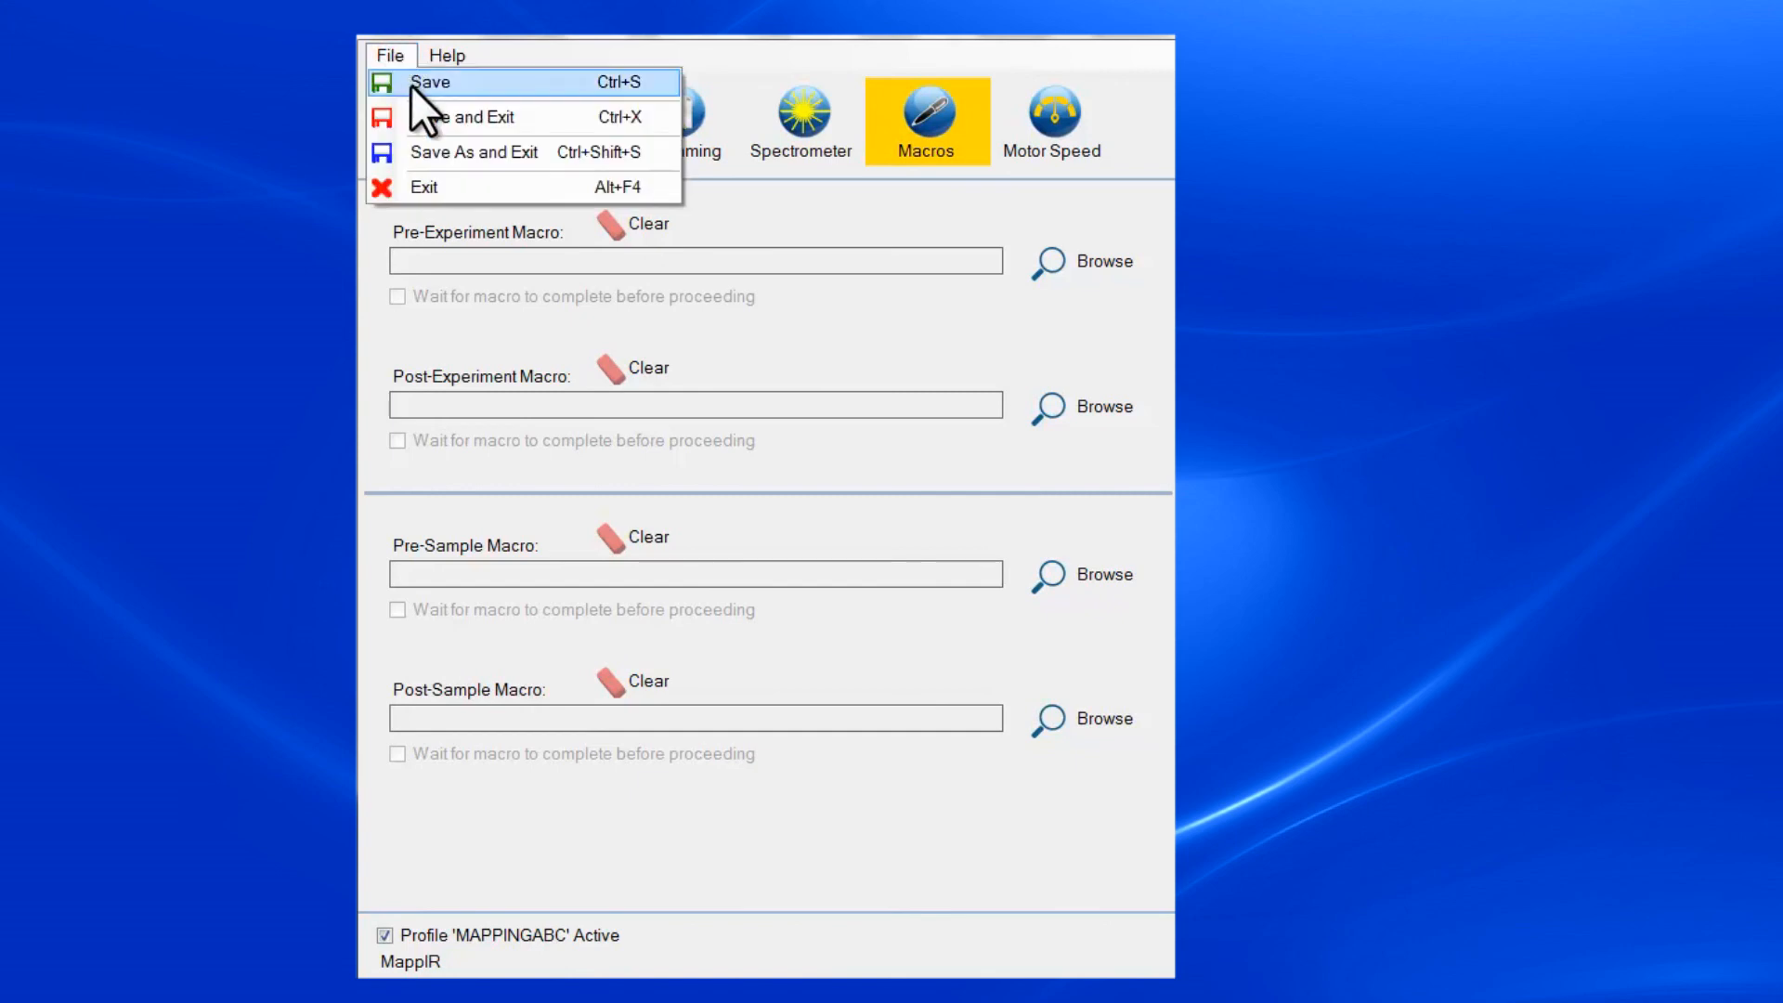
pyautogui.click(427, 119)
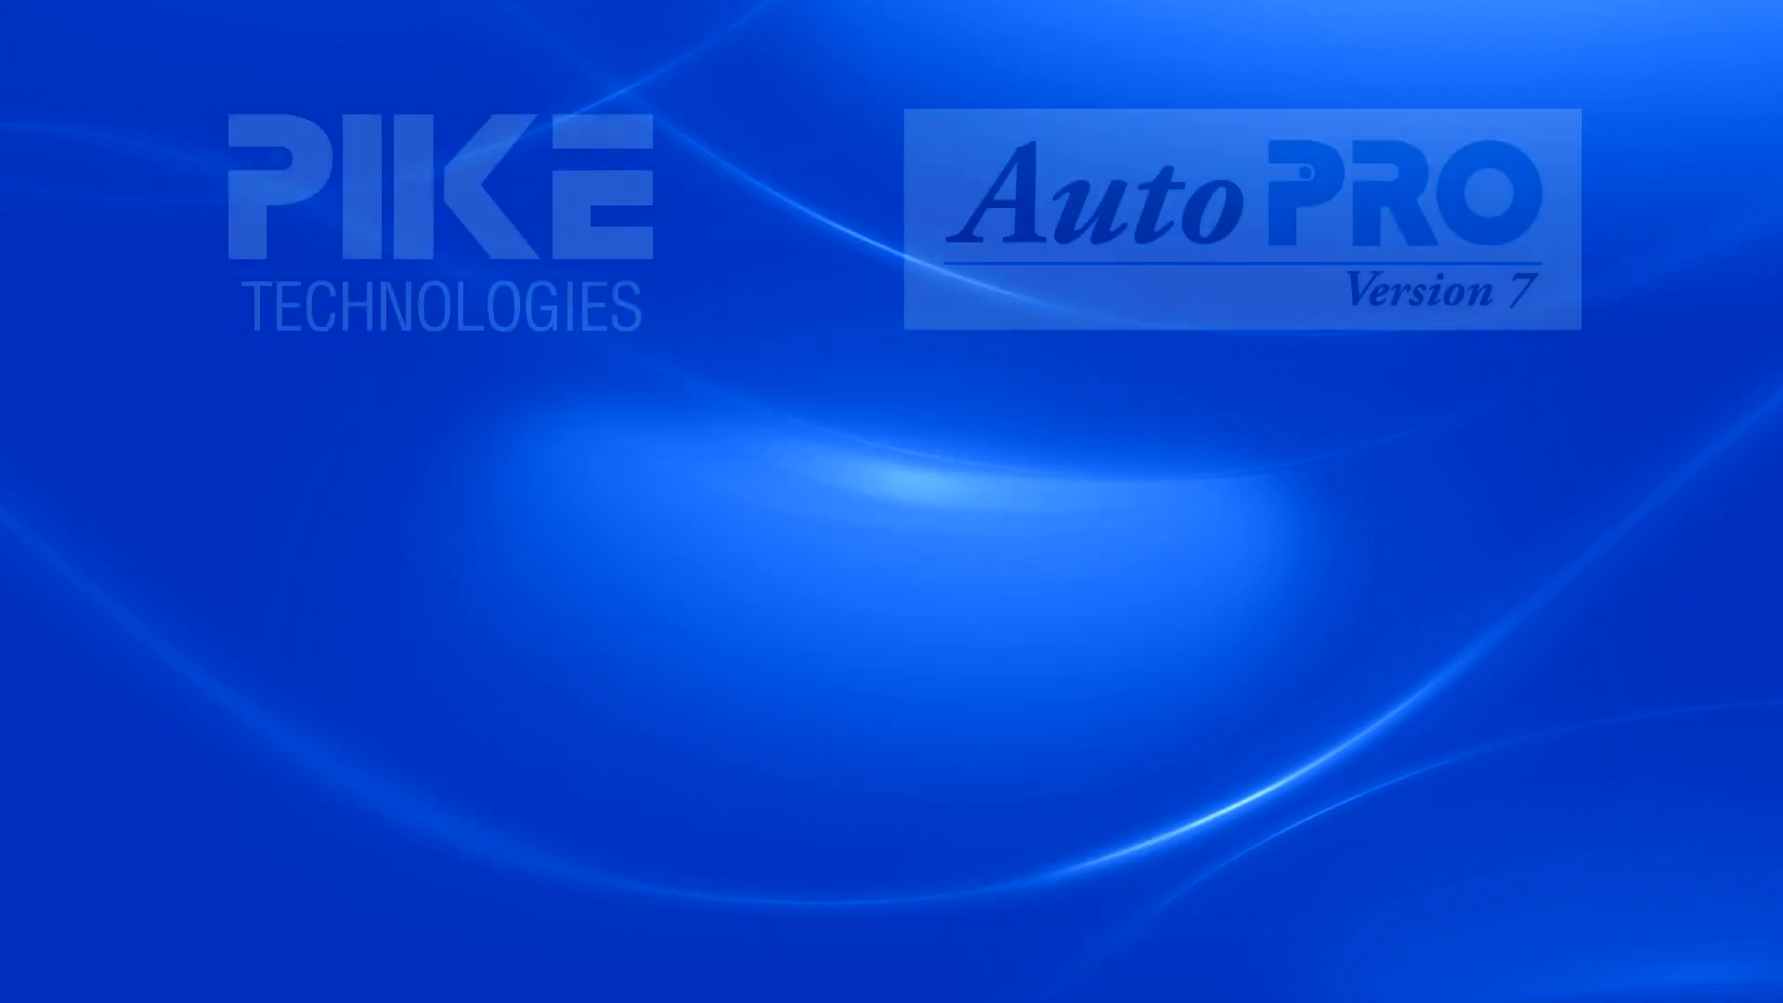